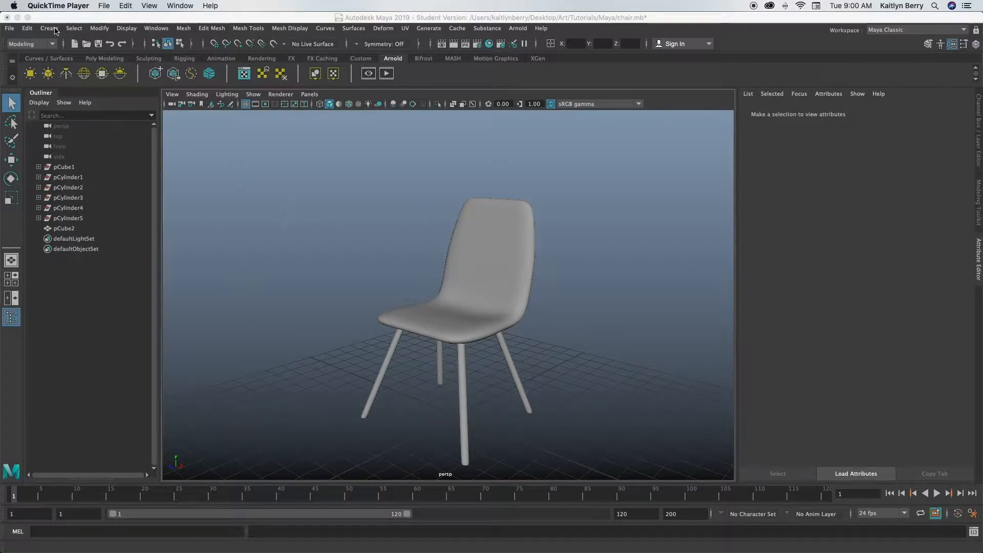
Start a new empty scene, saving the pending changes to chair.mb.
click(9, 28)
click(56, 50)
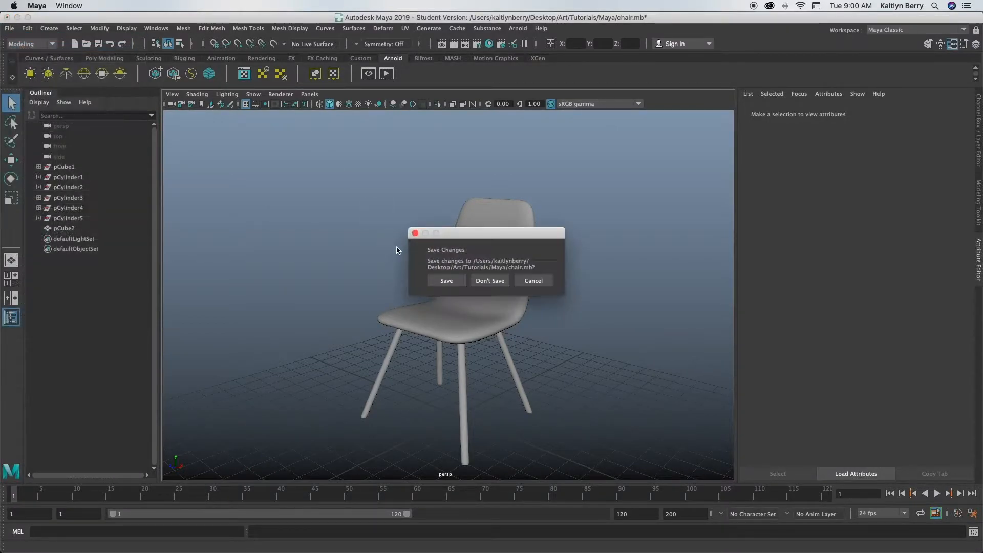
click(447, 280)
click(467, 301)
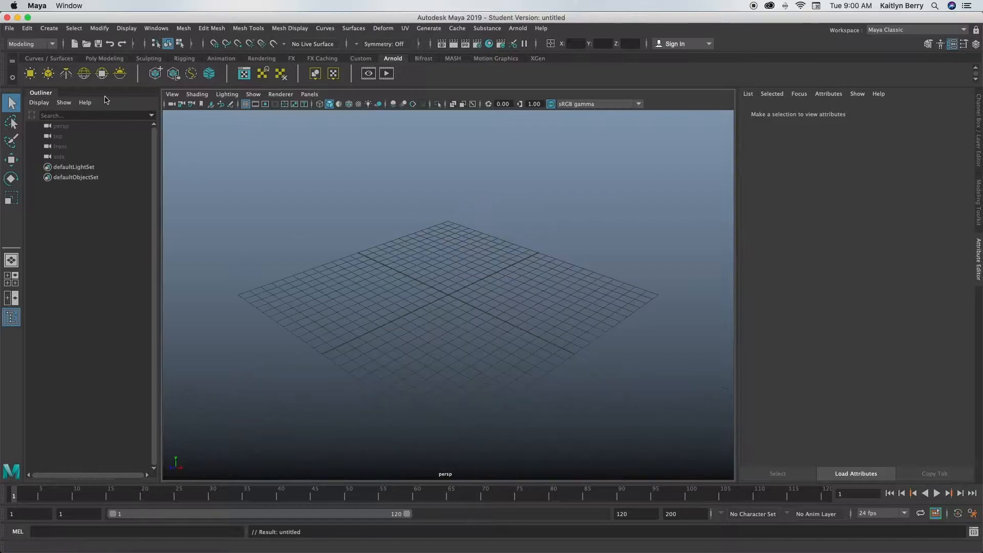
Create a polygon cube at the grid's centre, frame it and show its polyCube1 attributes.
click(104, 58)
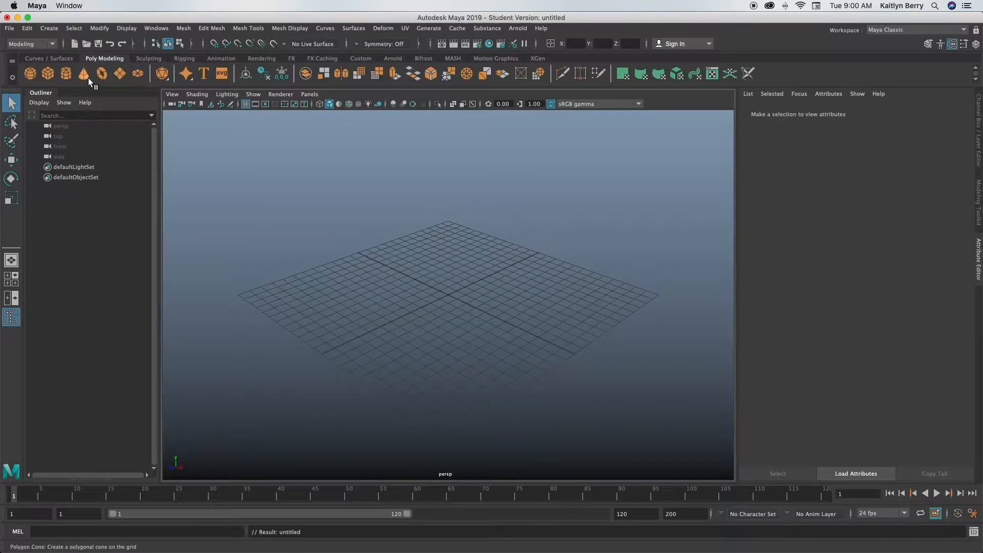
click(48, 73)
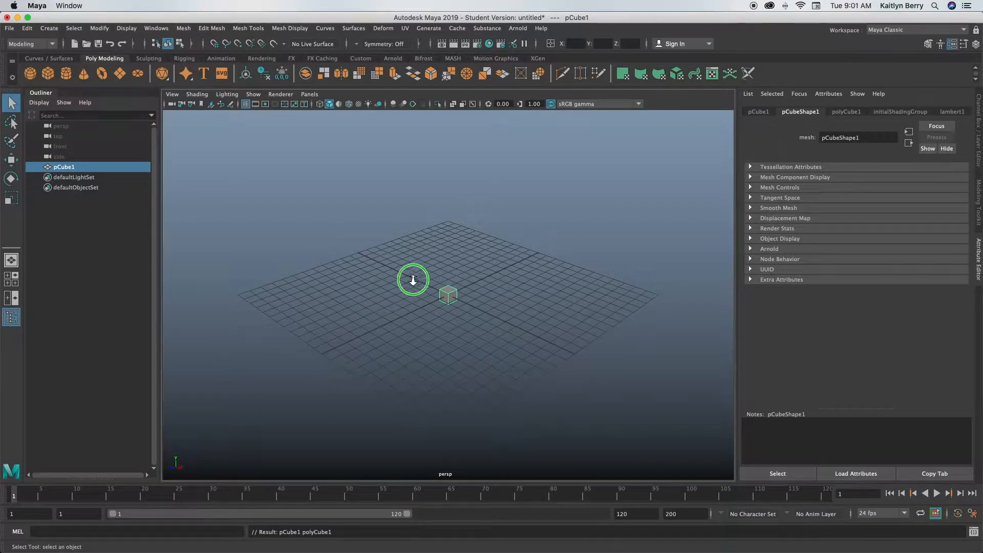
key(f)
click(845, 111)
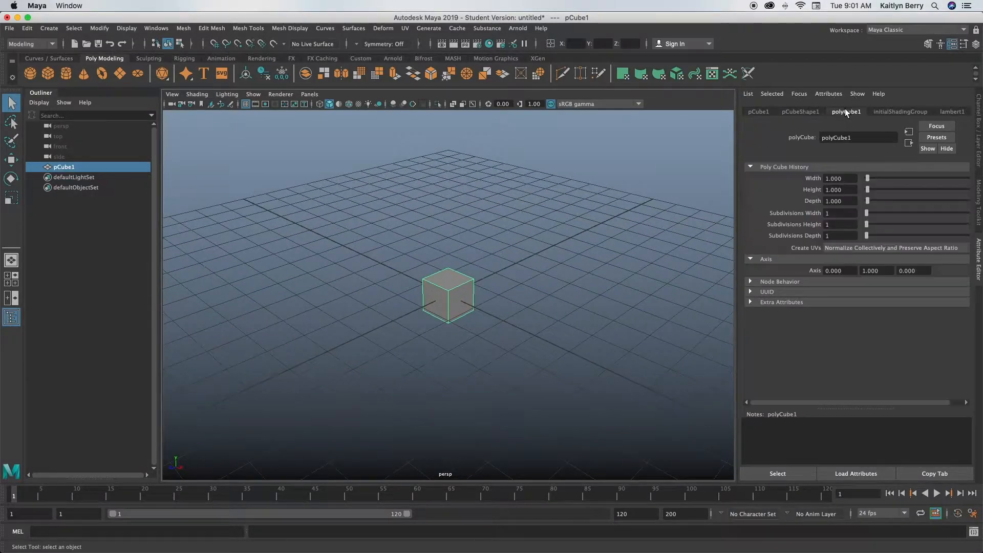
Try a height of 5 for the cube and undo the change.
double_click(847, 190)
text(5)
key(Return)
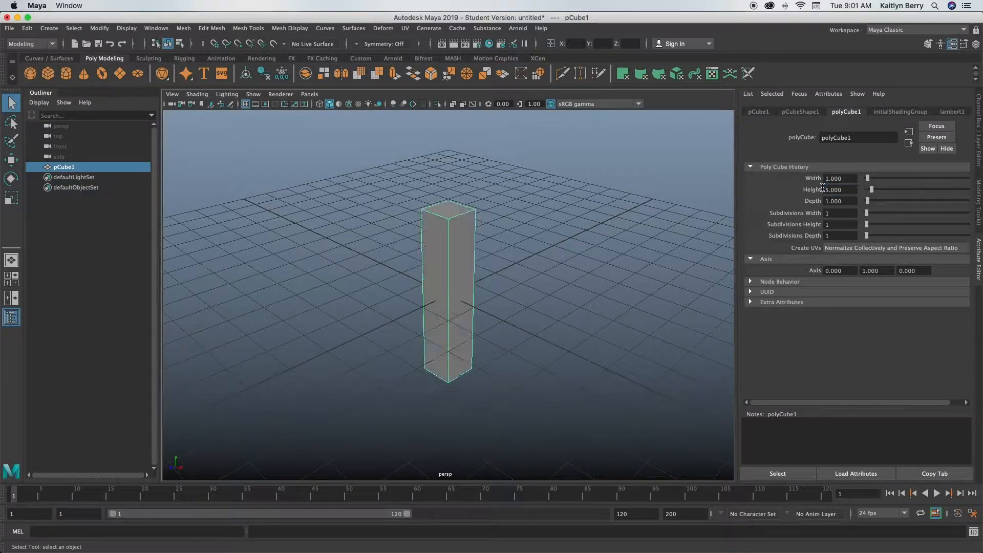
key(ctrl+z)
Set the cube's depth and width to 5.
double_click(849, 202)
text(5)
key(Return)
click(843, 178)
text(5)
key(Return)
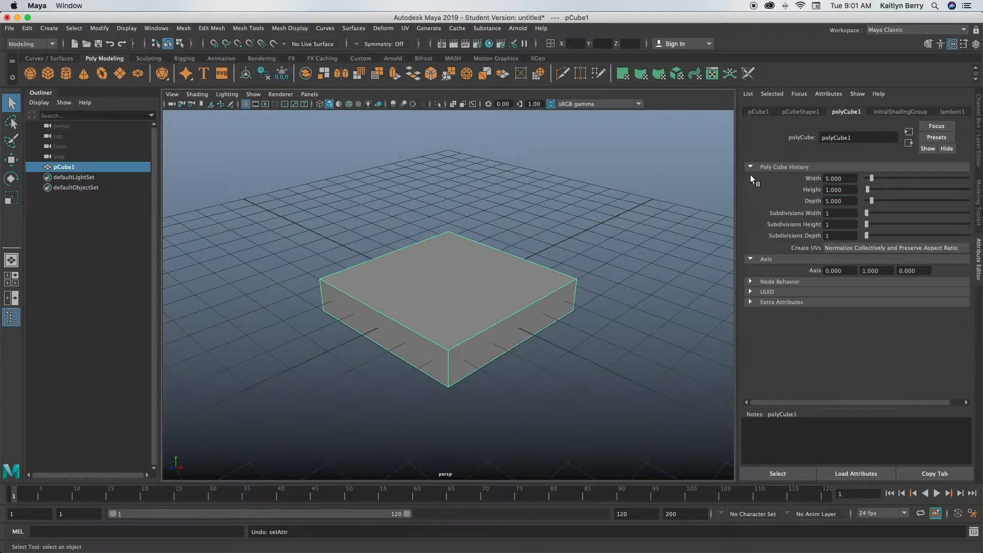
Set the cube's width and depth to 4.
double_click(849, 176)
text(4)
key(Return)
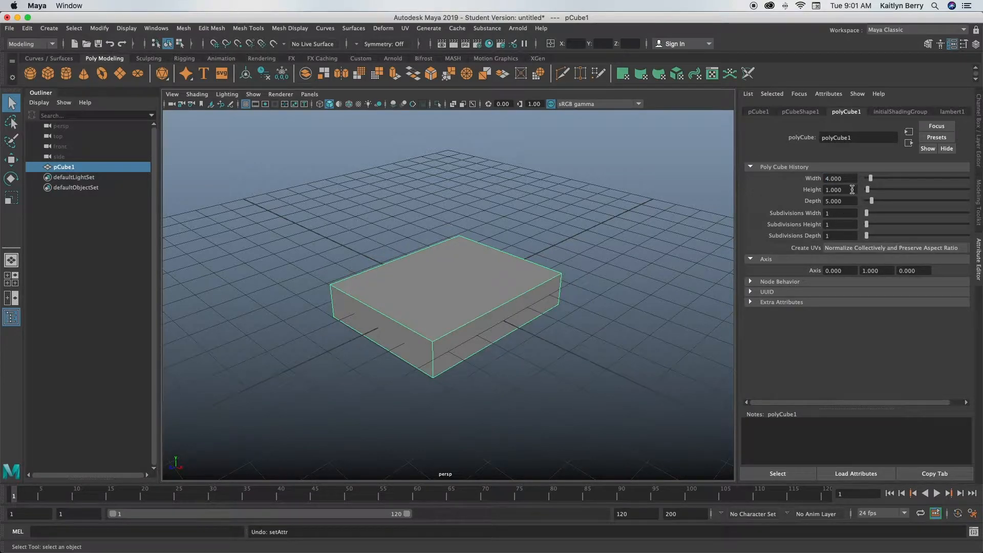
double_click(840, 201)
text(4)
key(Return)
Flatten the cube into a seat slab by scaling it vertically to about 0.42, and deselect it.
click(509, 221)
click(473, 263)
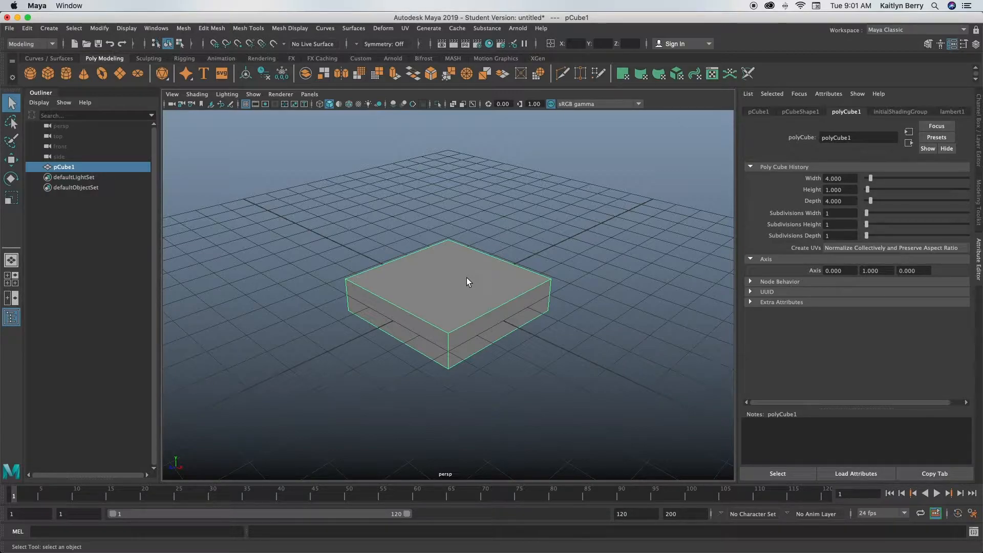
key(r)
drag(448, 249, 449, 279)
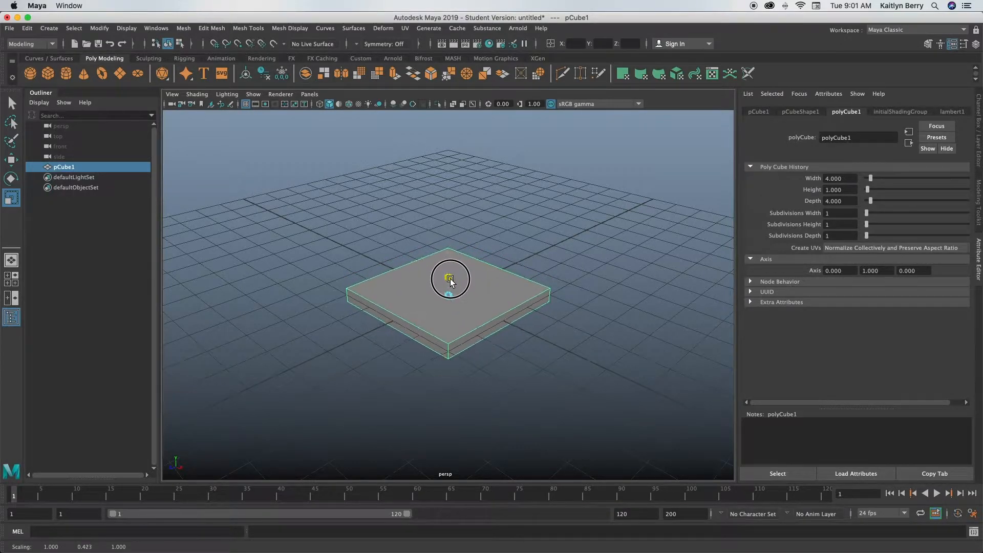
click(519, 274)
alt+drag(504, 336, 443, 307)
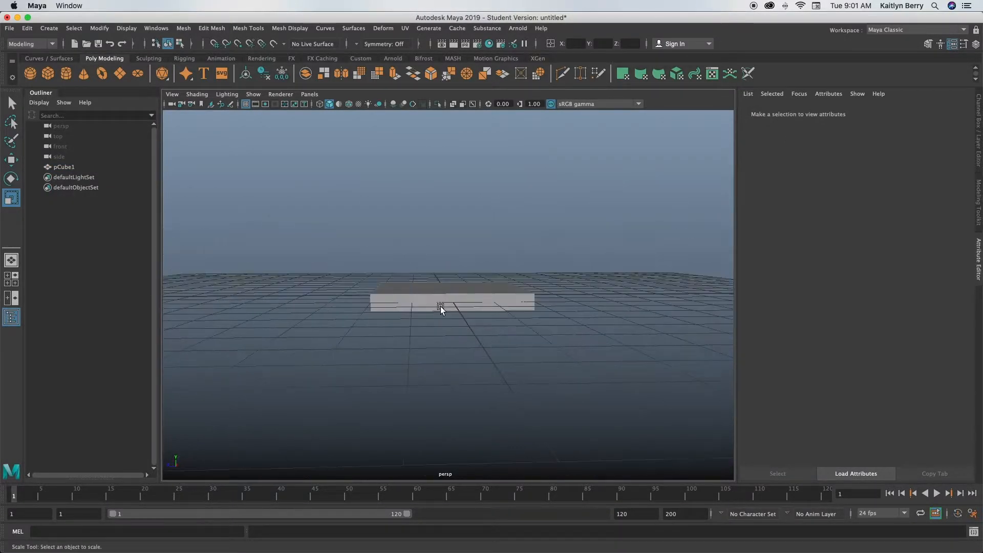
click(443, 307)
alt+drag(523, 270, 471, 290)
shift+right_drag(479, 289, 455, 296)
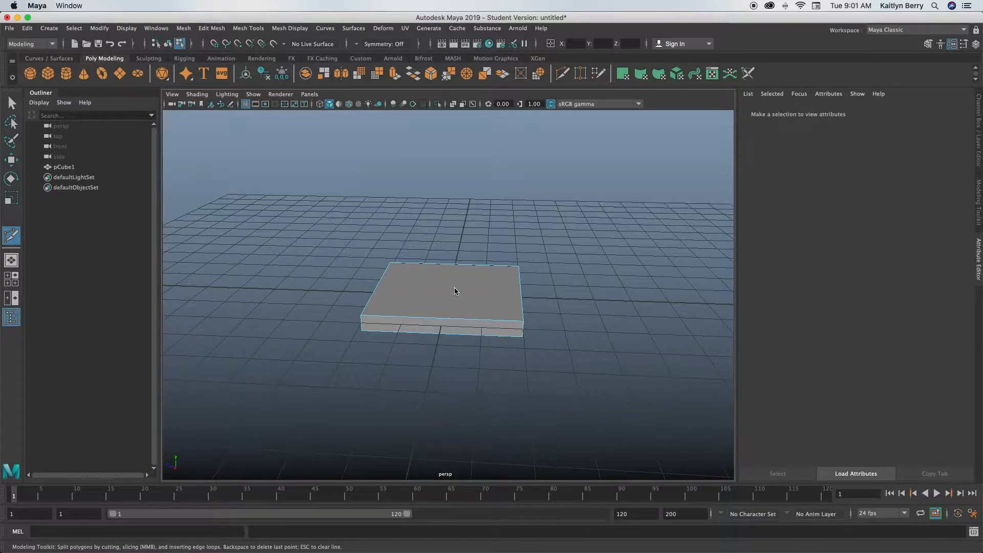
Set both the width and the depth subdivisions of the slab to 4.
right_drag(454, 291, 548, 233)
double_click(828, 213)
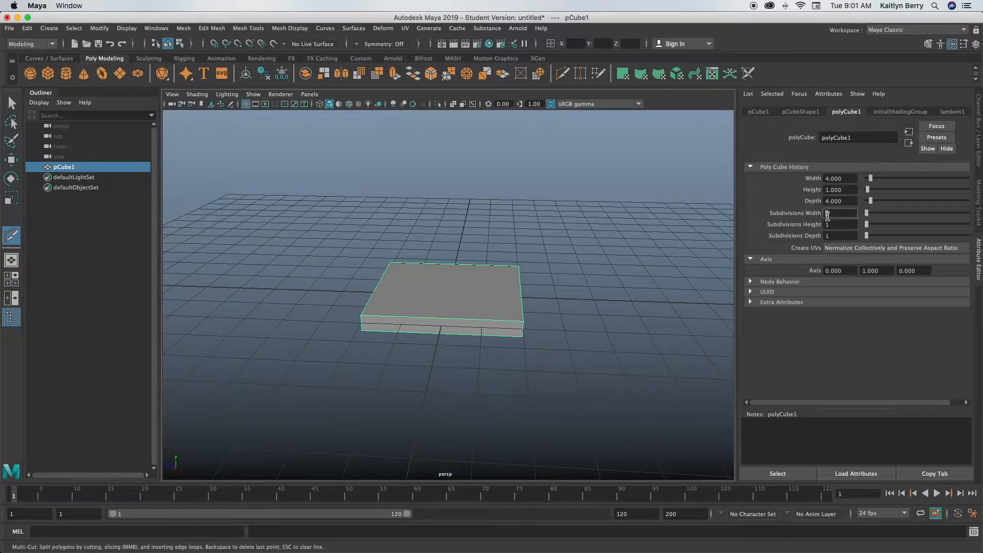
text(4)
key(Return)
click(589, 238)
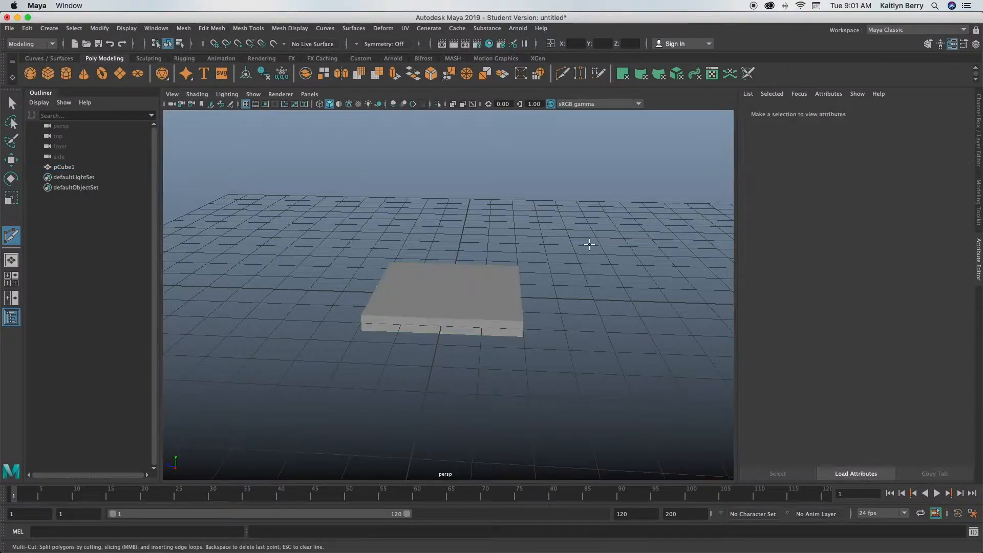
right_drag(480, 244, 525, 225)
key(q)
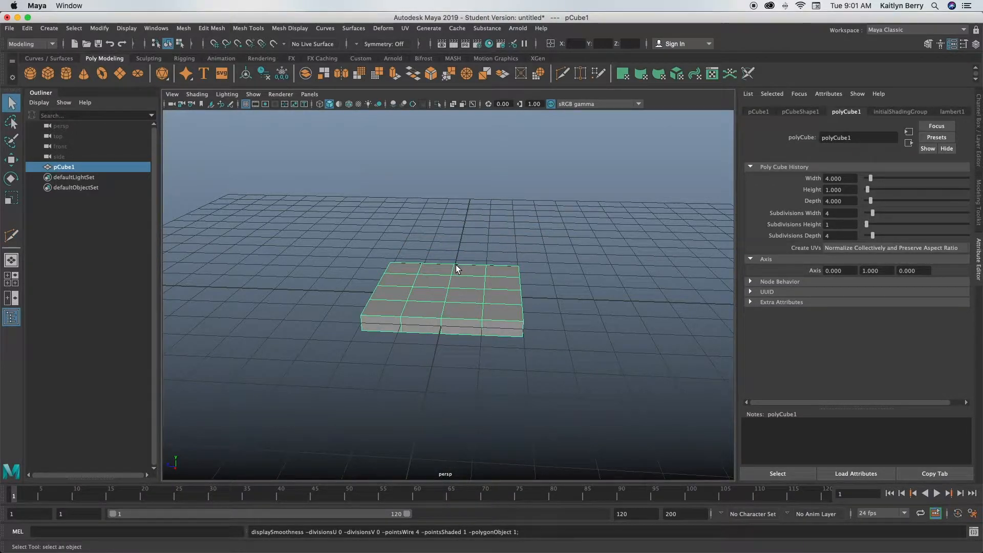
Select the row of four top faces along the slab's back edge.
alt+drag(452, 287, 491, 282)
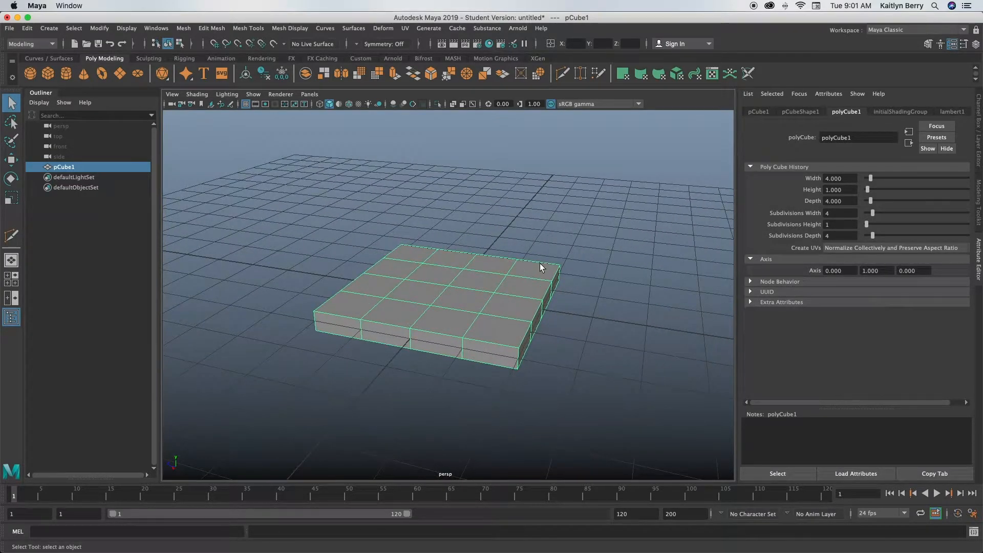
right_drag(525, 281, 529, 286)
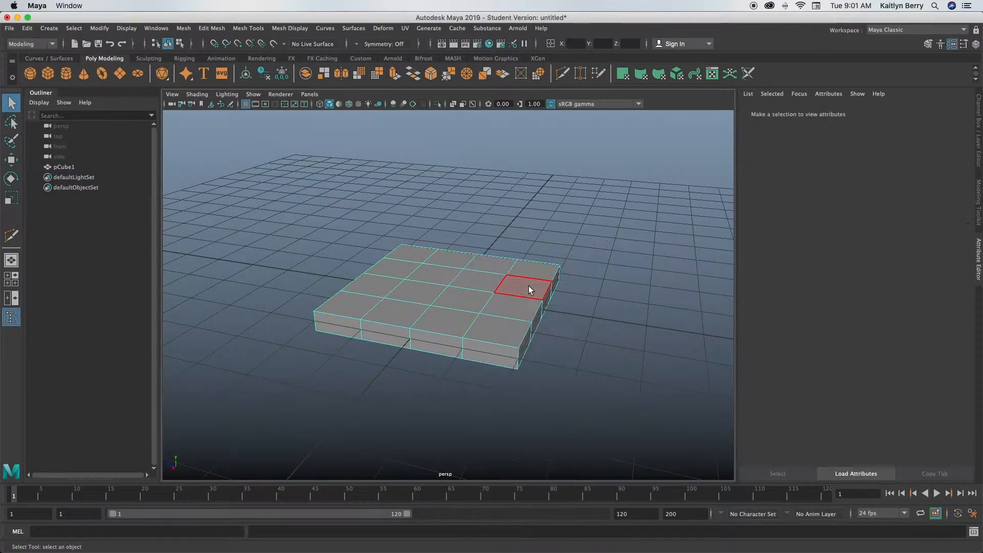
drag(537, 269, 501, 329)
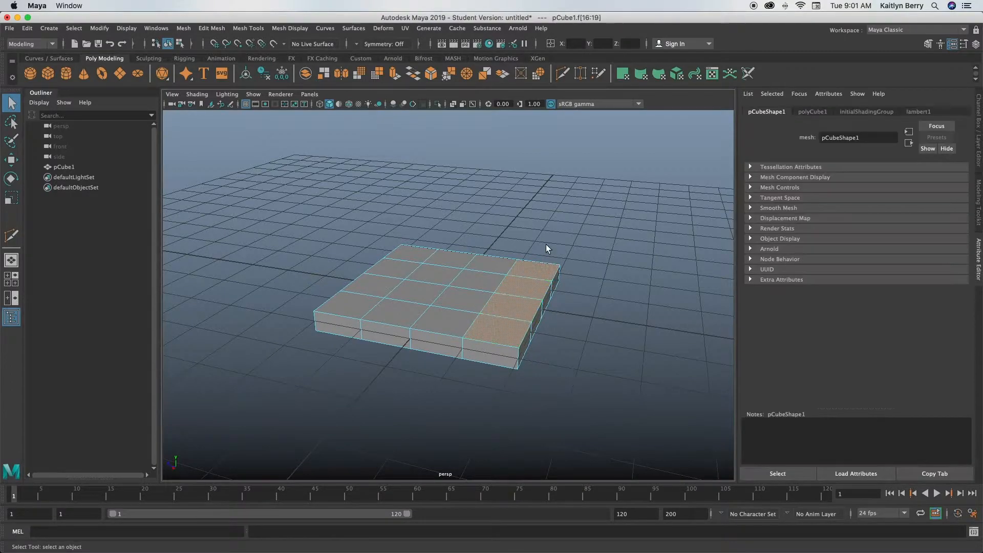
Try raising the selected back row of faces with the Move tool and undo it.
key(w)
drag(518, 248, 521, 115)
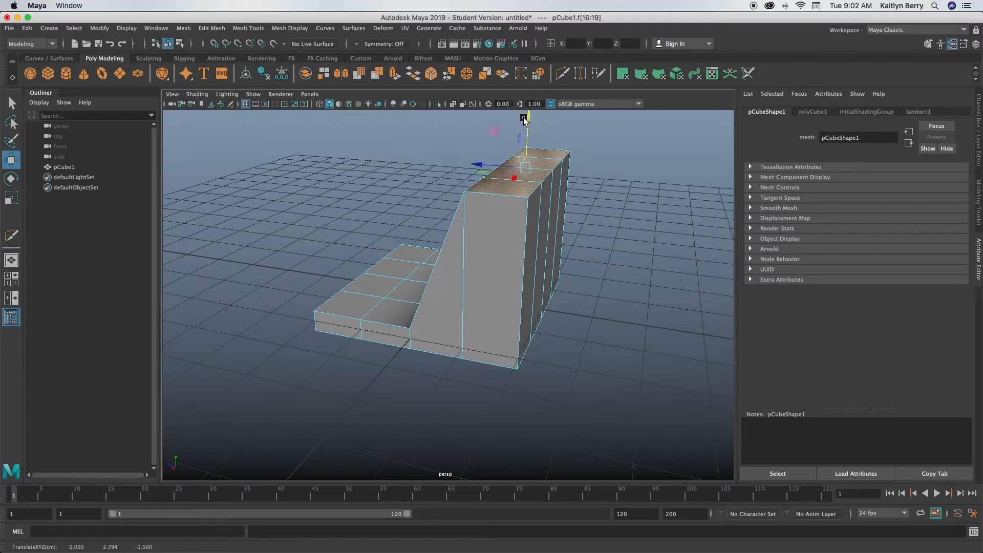
key(z)
key(z)
key(z)
key(z)
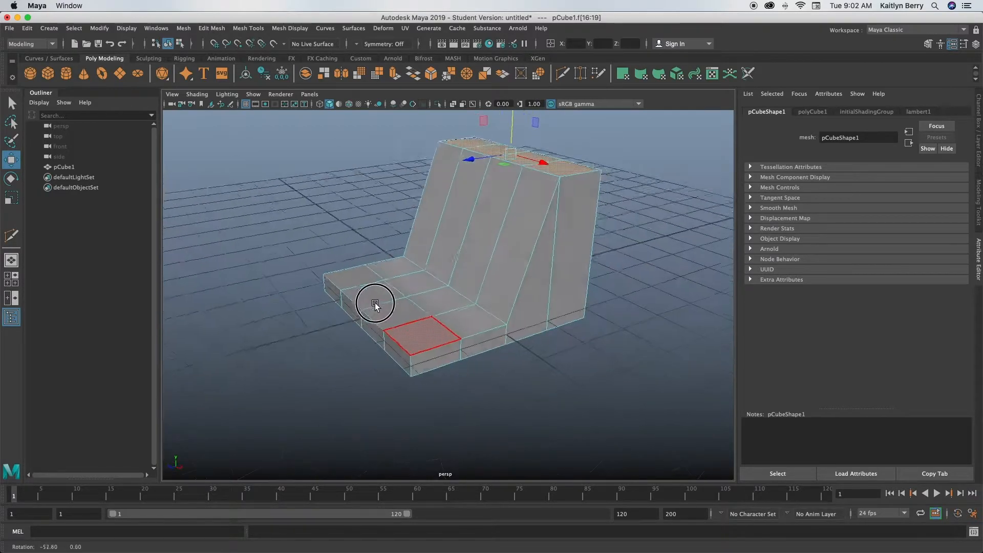
Extrude the back row of faces upward by about 3.52 to form the backrest.
key(ctrl+e)
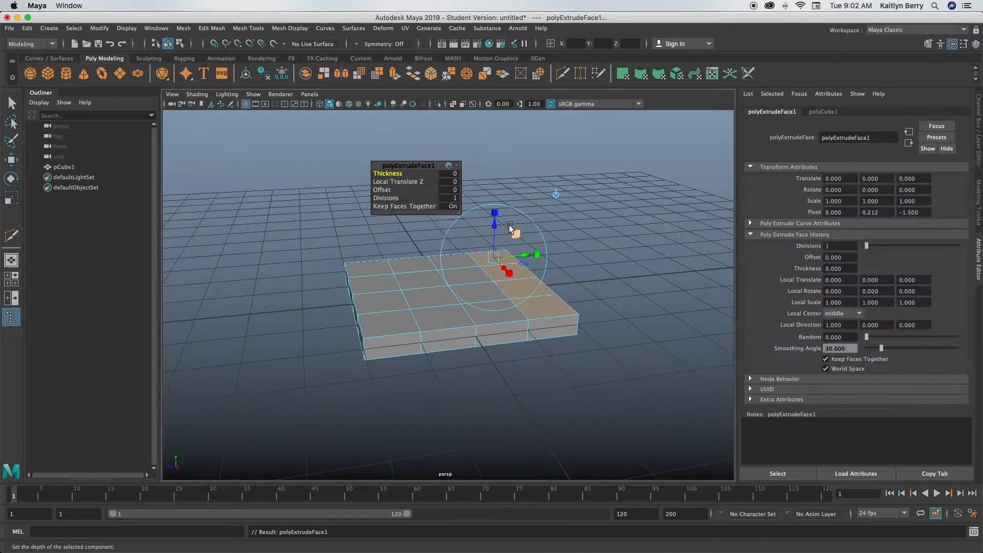
drag(497, 230, 505, 101)
alt+drag(536, 180, 509, 292)
drag(507, 206, 500, 180)
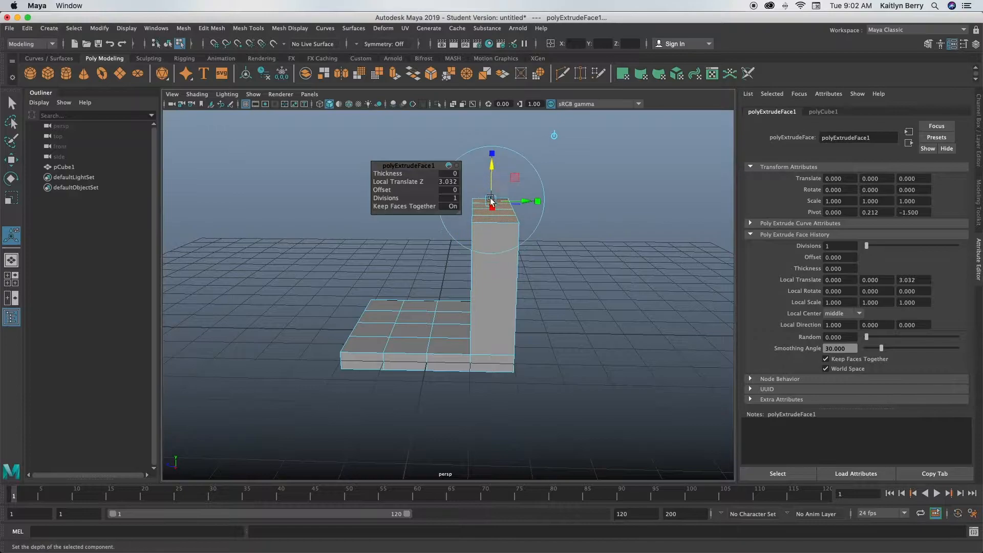
key(3)
key(1)
drag(492, 154, 491, 148)
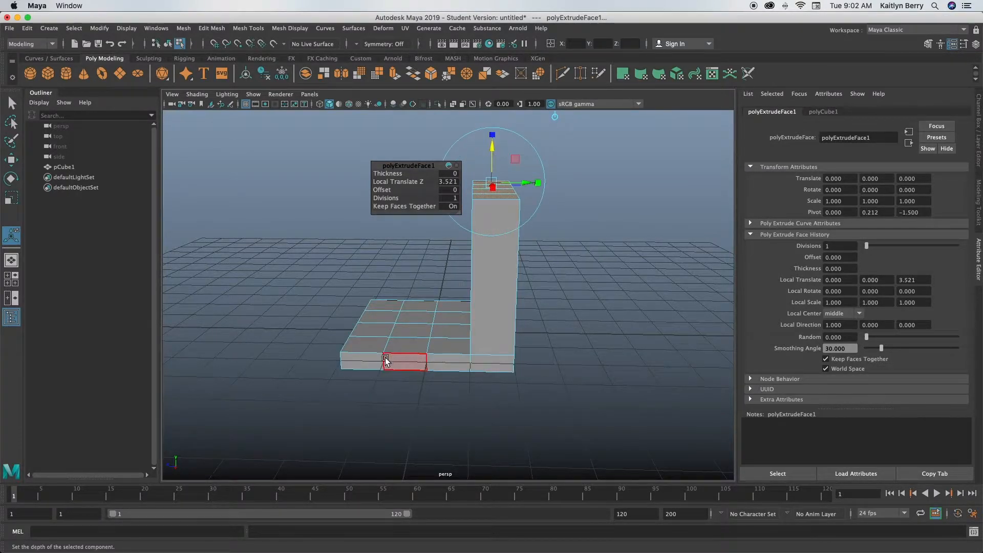
Thin the backrest by moving its rear faces forward, and check the shape in smooth preview.
mouse_move(351, 345)
alt+mouse_down()
mouse_move(423, 337)
mouse_move(346, 343)
alt+mouse_up()
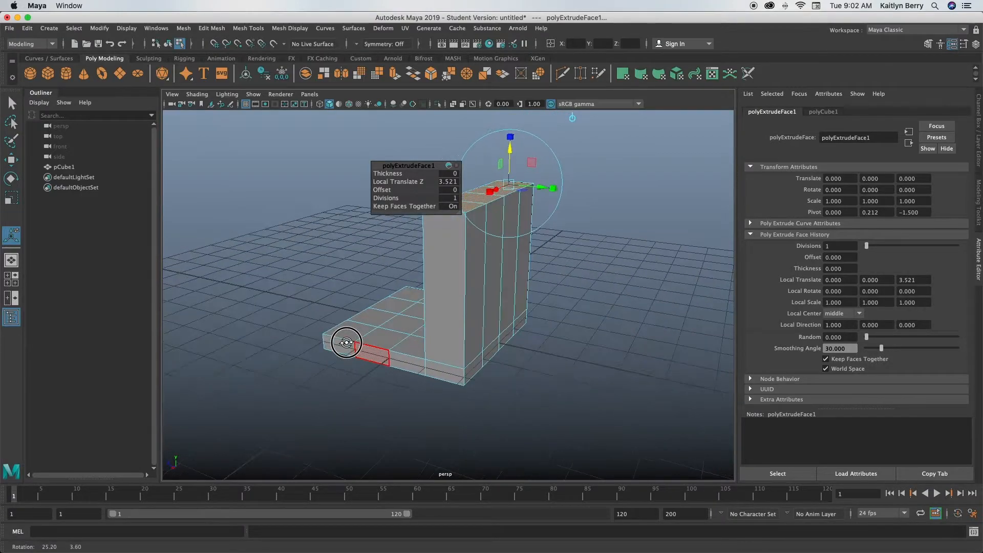
alt+drag(435, 359, 433, 353)
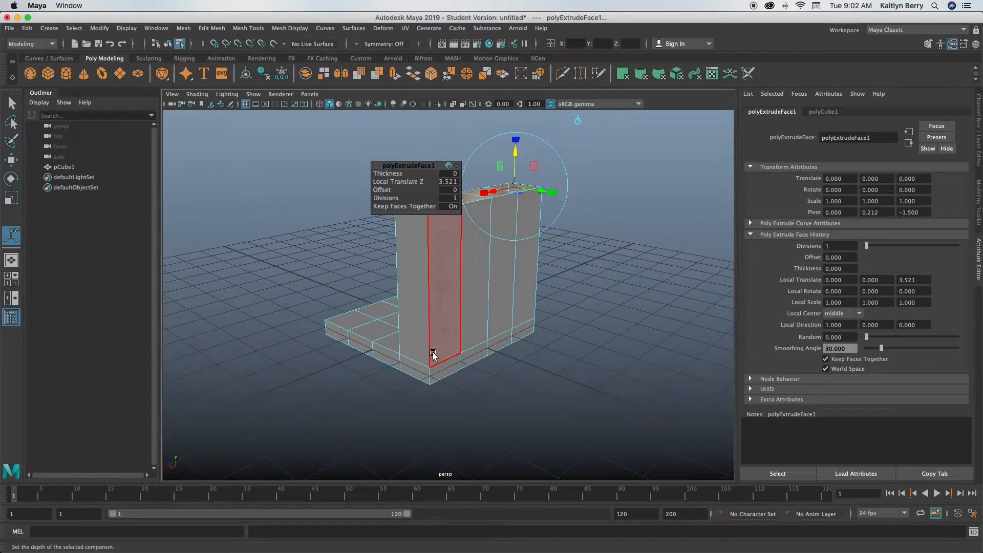
click(561, 282)
mouse_move(522, 272)
mouse_down()
mouse_move(461, 274)
mouse_move(439, 323)
mouse_move(445, 351)
mouse_move(487, 348)
mouse_move(527, 325)
mouse_move(521, 333)
mouse_up()
key(w)
alt+drag(459, 272, 394, 319)
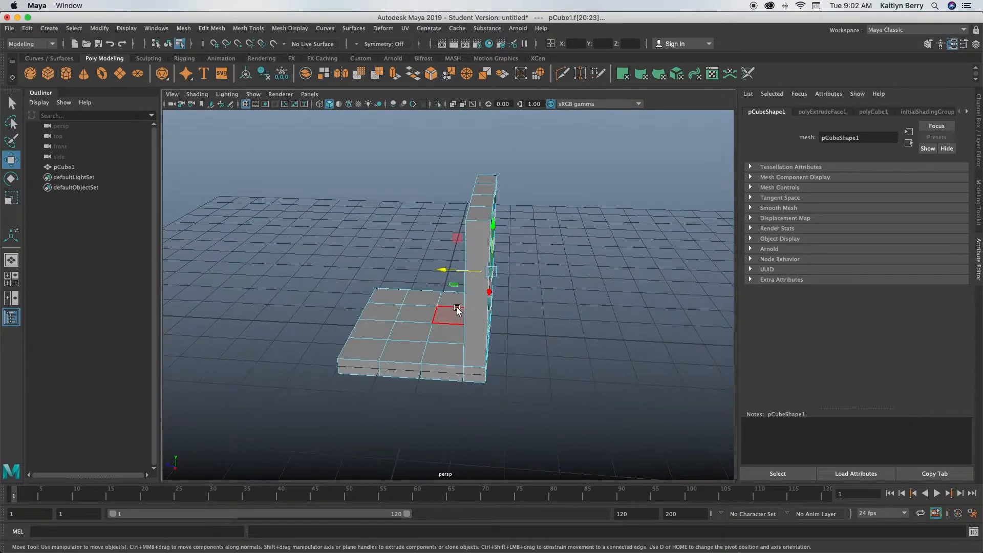
key(3)
key(1)
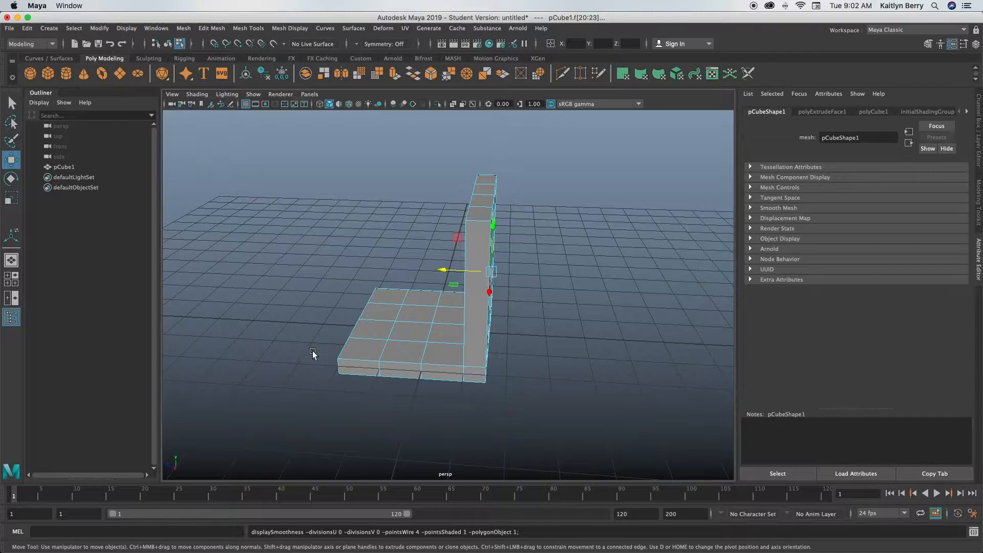
Try to move the faces along the seat's front edge forward.
alt+drag(292, 358, 362, 357)
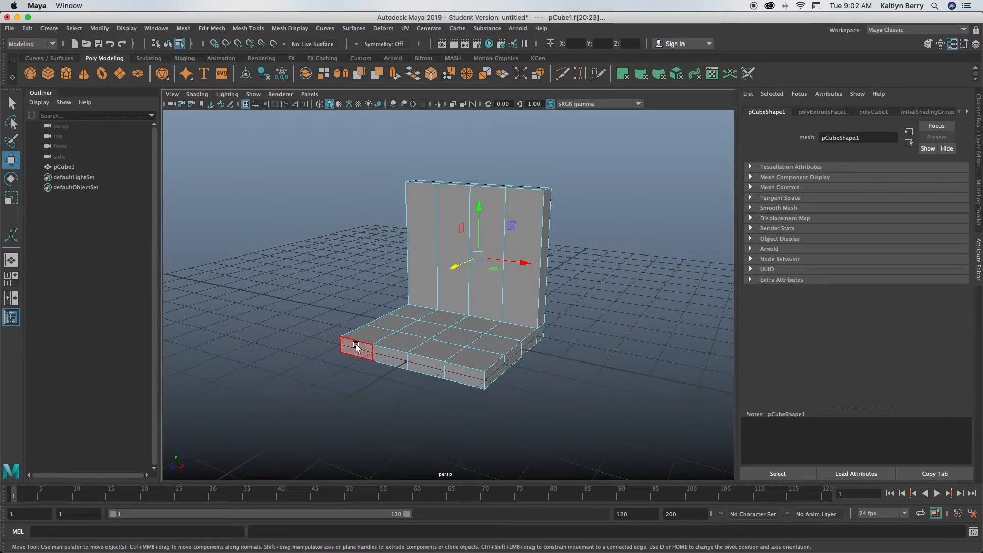
key(q)
drag(357, 351, 450, 372)
key(w)
drag(420, 281, 402, 296)
click(324, 373)
key(q)
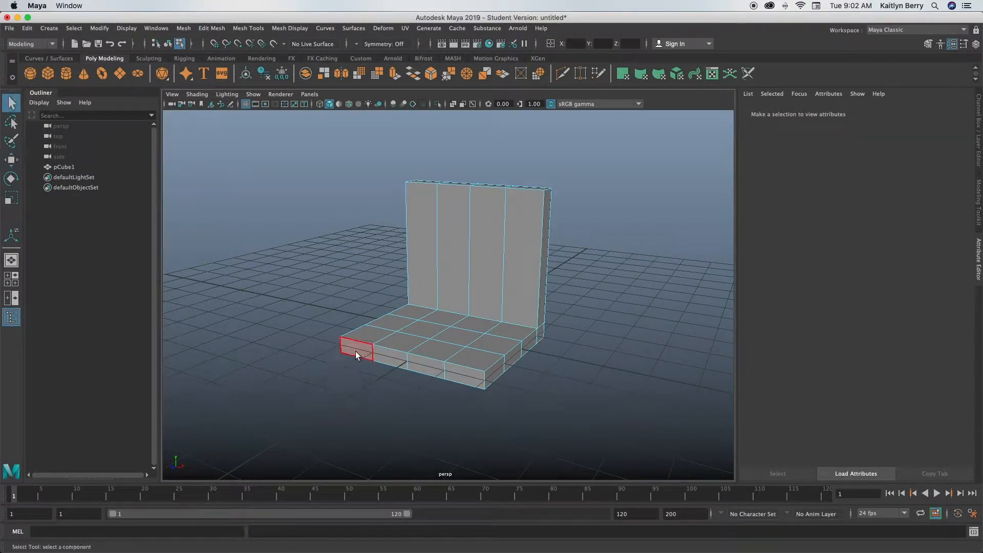
Lengthen the seat by moving its front faces forward, and check the shape in smooth preview.
click(358, 354)
click(294, 377)
mouse_move(350, 355)
mouse_down()
mouse_move(428, 355)
mouse_move(454, 379)
mouse_move(358, 395)
mouse_up()
key(w)
click(568, 374)
alt+drag(569, 374, 508, 376)
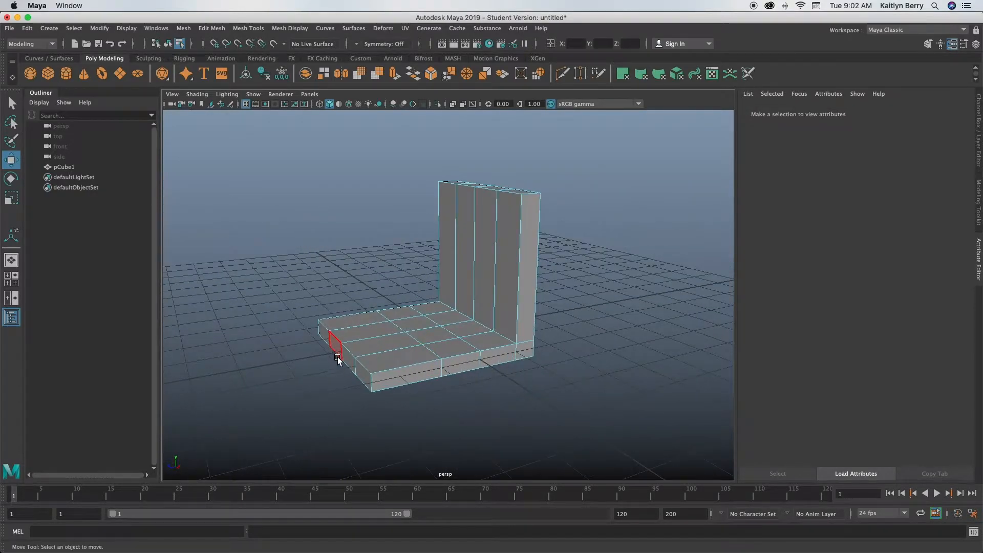
key(q)
key(3)
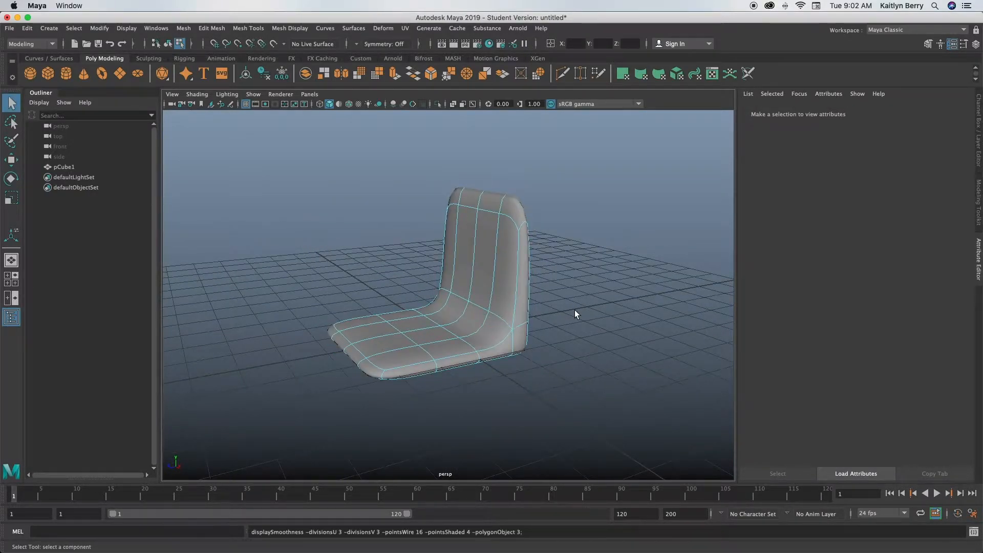
key(1)
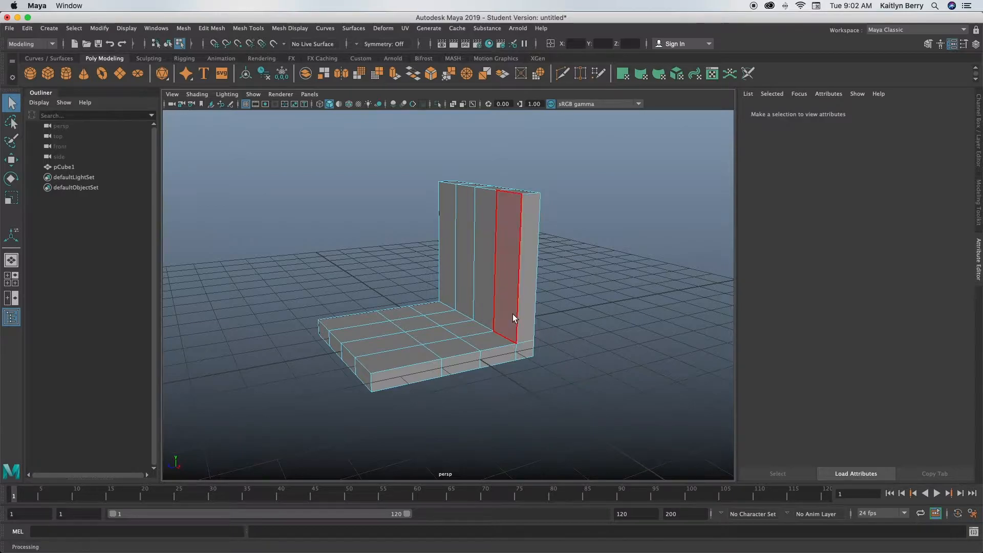
Insert three horizontal edge loops across the backrest with Multi-Cut, dividing its height into four rows.
shift+right_click(487, 319)
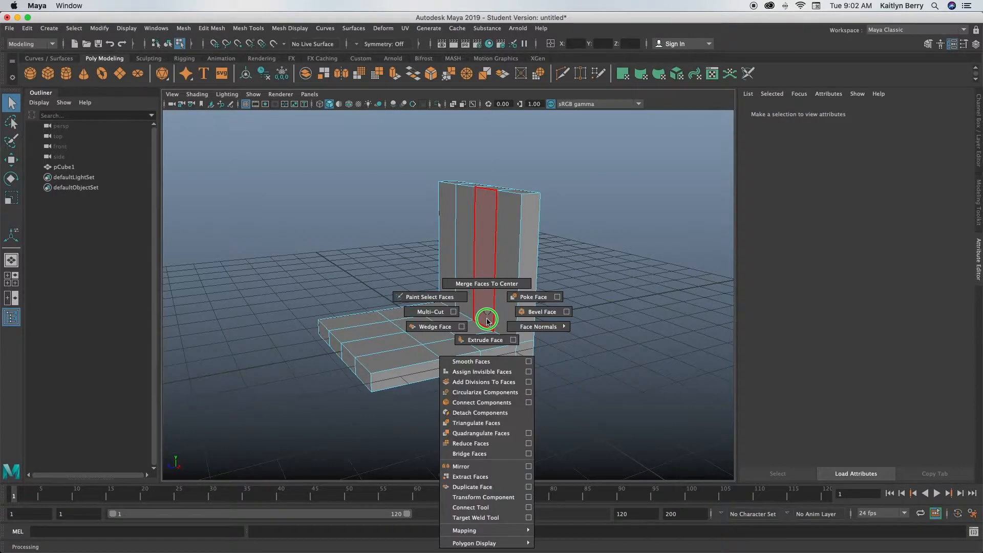
click(430, 311)
ctrl+middle_click(488, 262)
ctrl+middle_click(494, 232)
ctrl+middle_click(493, 290)
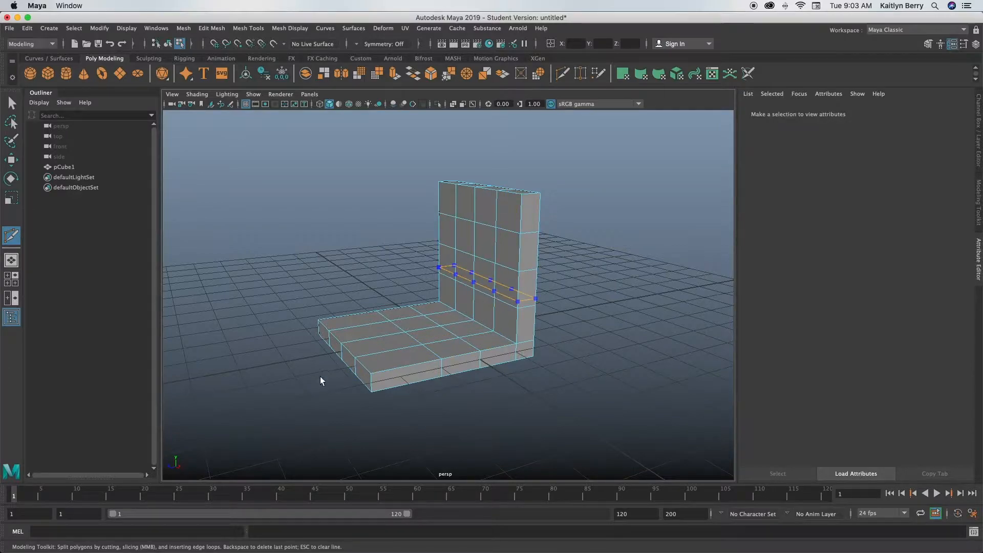
alt+drag(552, 327, 634, 332)
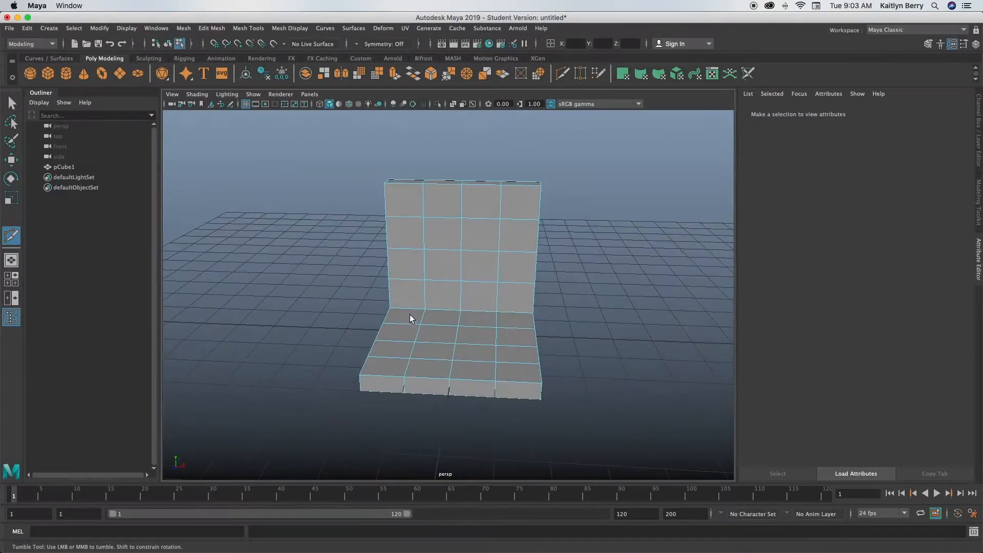
Lower the four middle seat faces next to the backrest slightly to form a dip, and check the shape in smooth preview.
right_drag(477, 309, 474, 288)
click(465, 297)
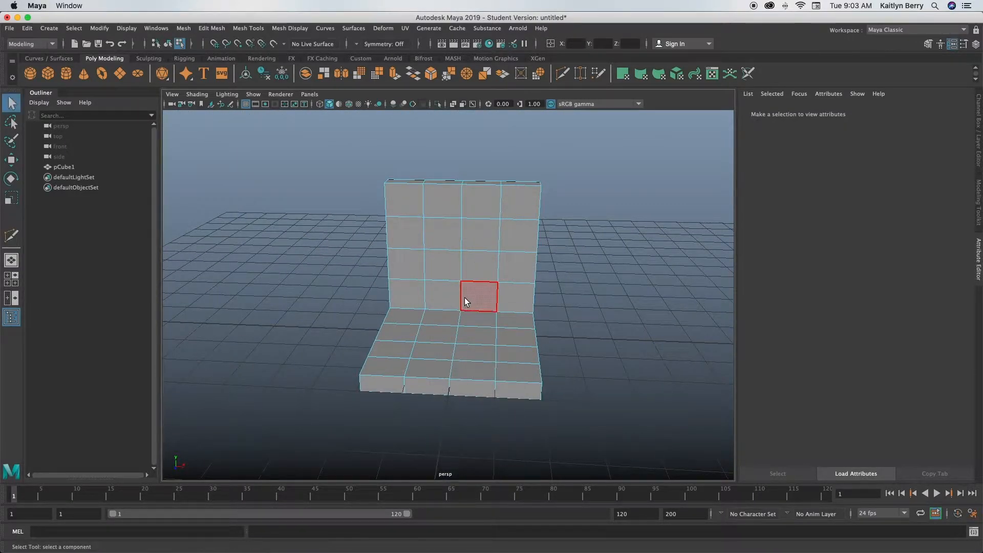
click(471, 318)
mouse_move(469, 322)
mouse_down()
mouse_move(459, 318)
mouse_move(468, 333)
mouse_up()
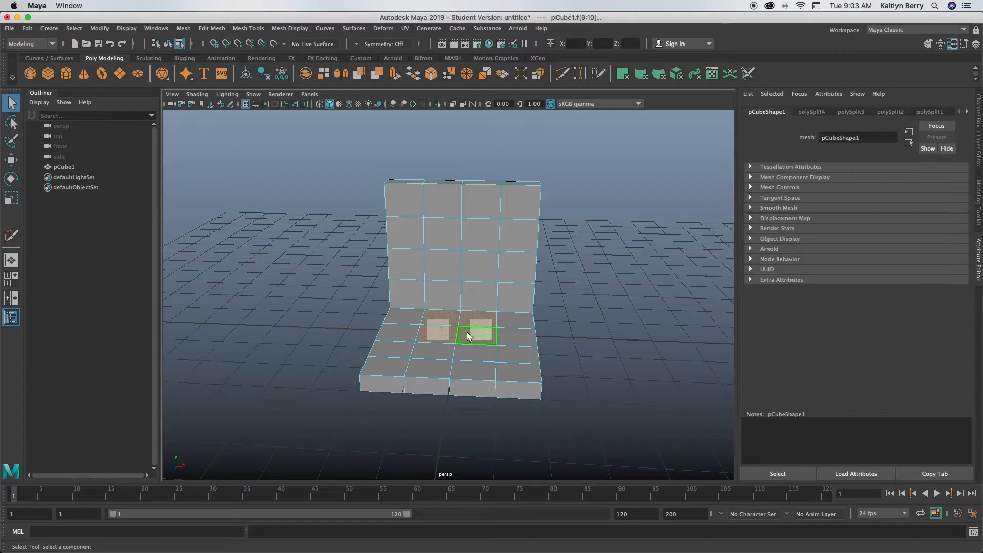
key(w)
drag(461, 281, 461, 294)
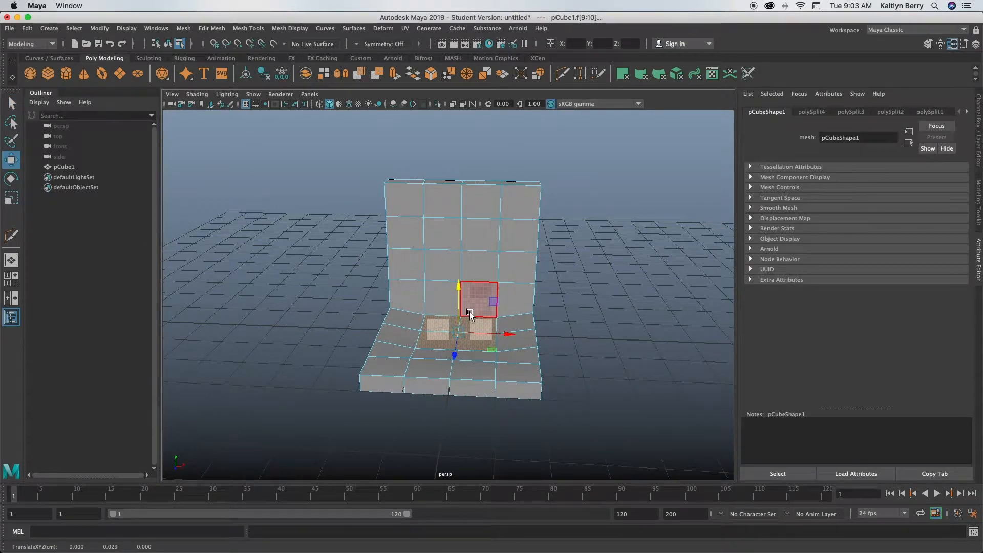
key(3)
key(1)
drag(459, 285, 460, 284)
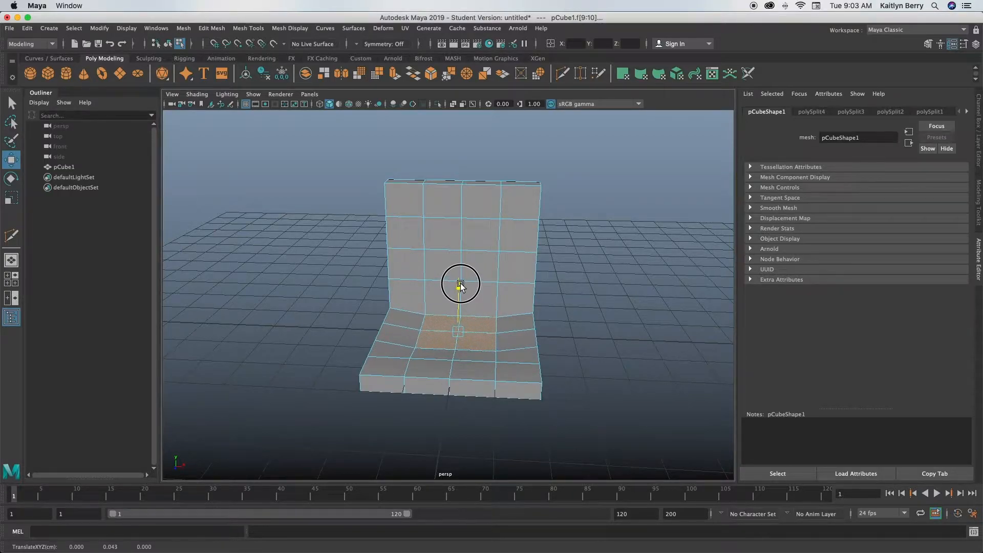
key(3)
key(1)
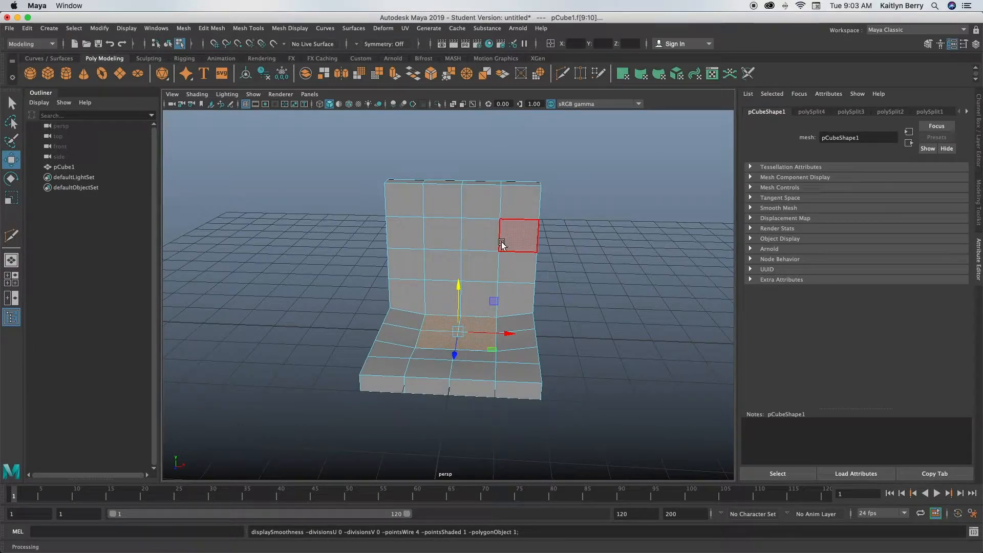
Taper the backrest by scaling its top vertices to about 0.65 in width and depth, and check the smoothed chair in object mode.
right_drag(465, 193, 427, 155)
drag(349, 157, 666, 200)
key(3)
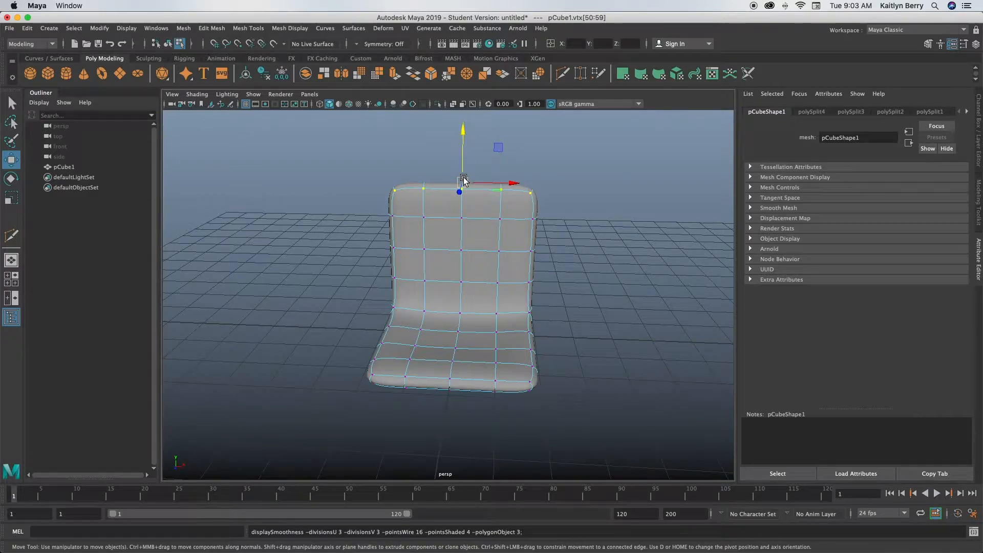
key(1)
key(r)
ctrl+drag(463, 134, 463, 150)
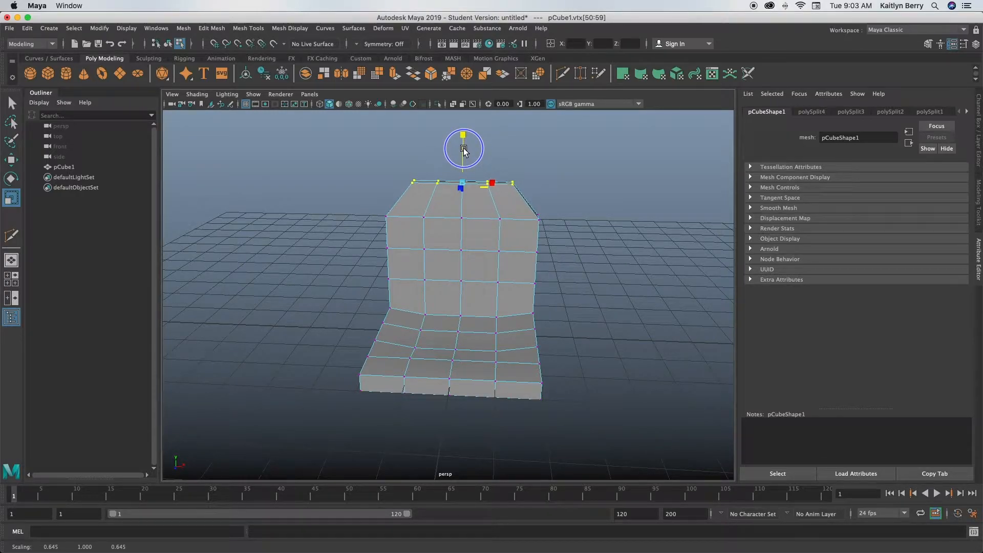
key(3)
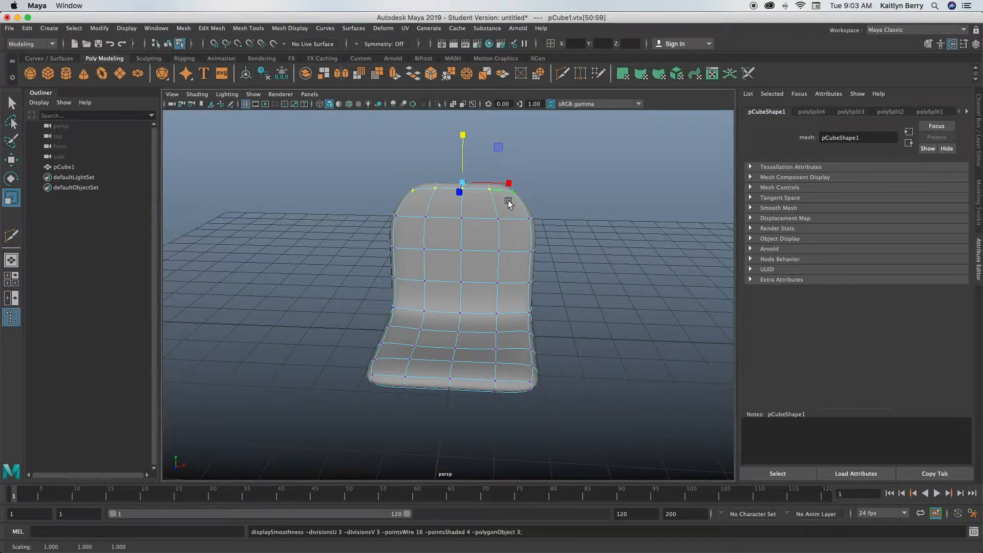
key(1)
key(3)
click(325, 242)
right_drag(428, 228, 462, 211)
click(352, 250)
alt+drag(282, 258, 401, 254)
click(419, 253)
alt+drag(499, 295, 441, 259)
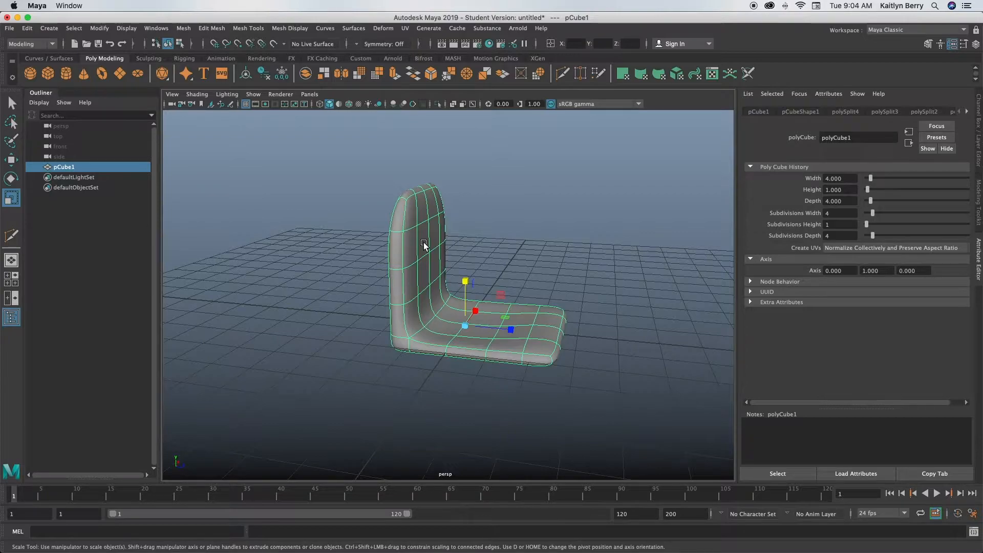
Tilt the backrest slightly by rotating all its faces, and check the shape in smooth preview.
right_drag(426, 255, 408, 337)
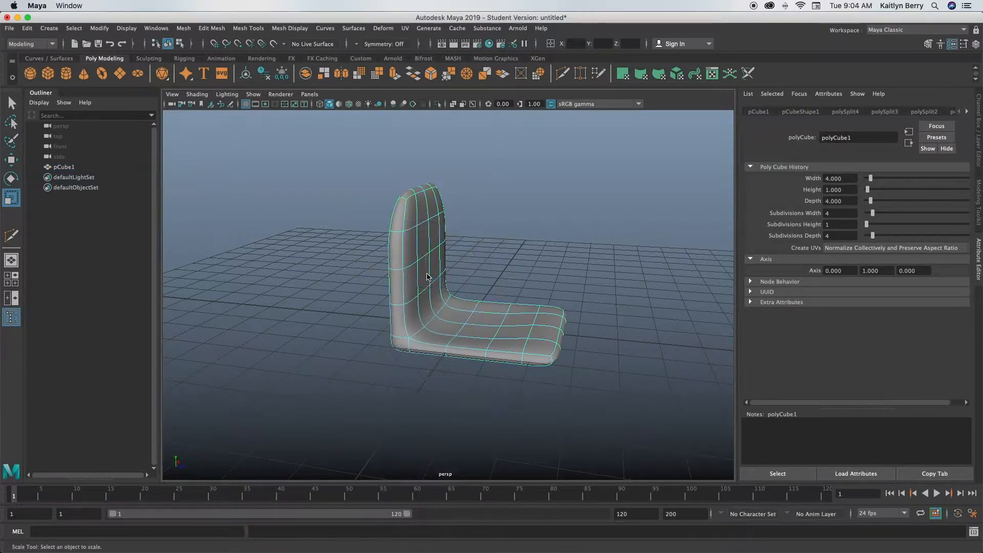
key(1)
alt+drag(520, 240, 417, 213)
drag(324, 181, 612, 307)
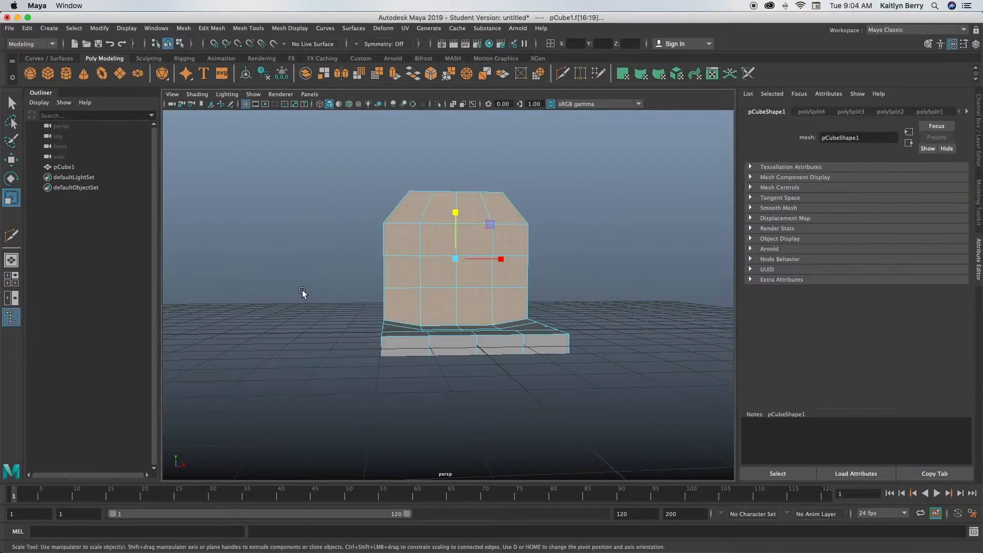
alt+drag(224, 296, 304, 316)
key(e)
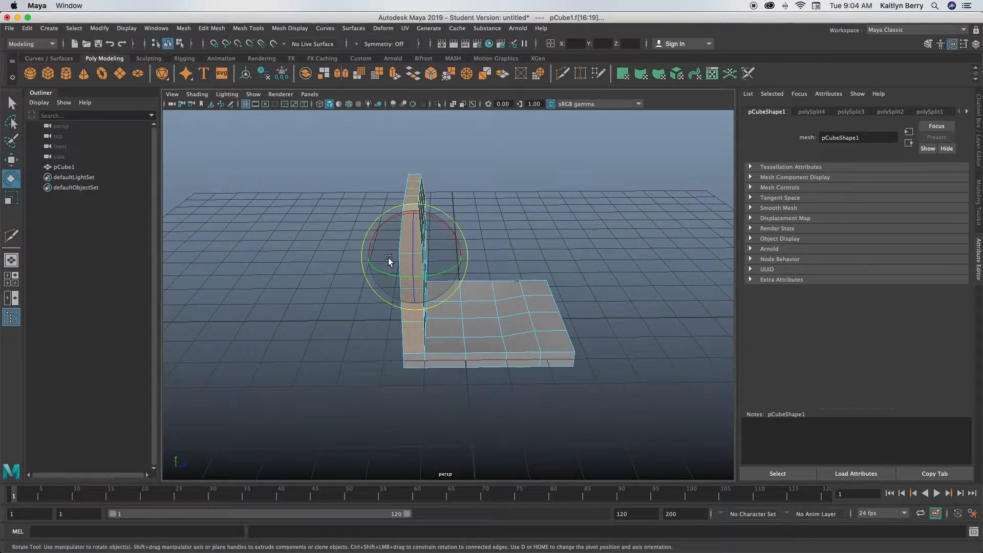
drag(460, 242, 456, 255)
key(w)
click(424, 420)
alt+drag(424, 420, 369, 406)
key(3)
click(355, 404)
key(1)
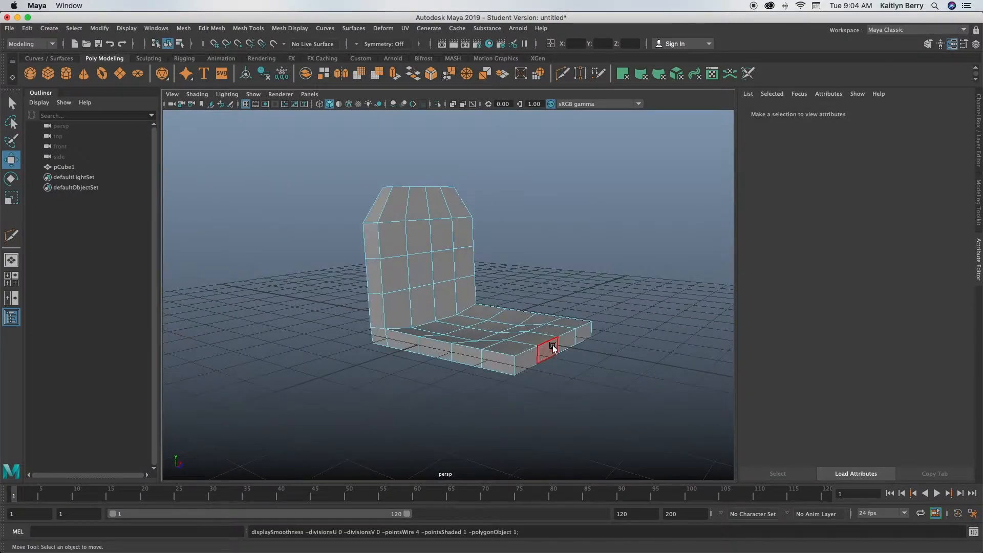
key(q)
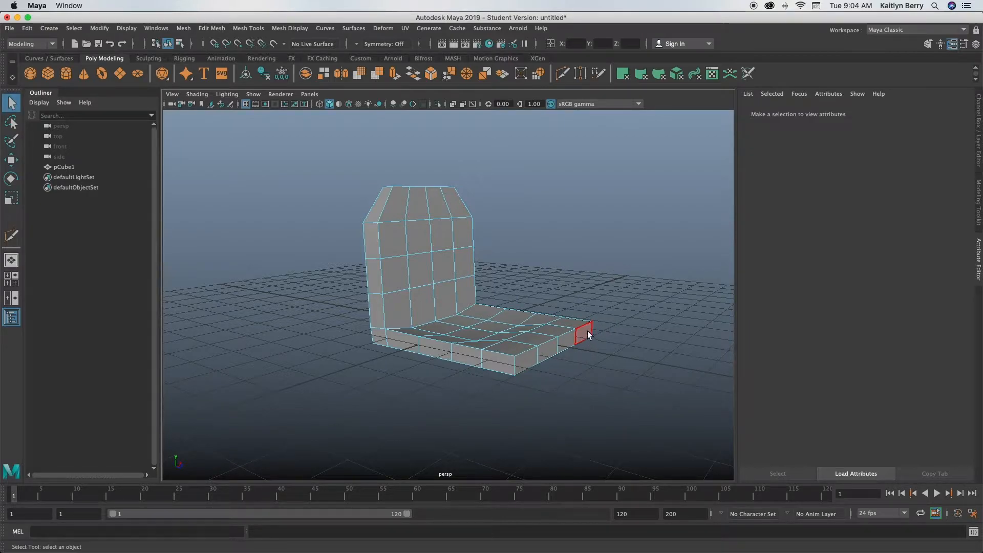
drag(581, 332, 555, 345)
key(super+z)
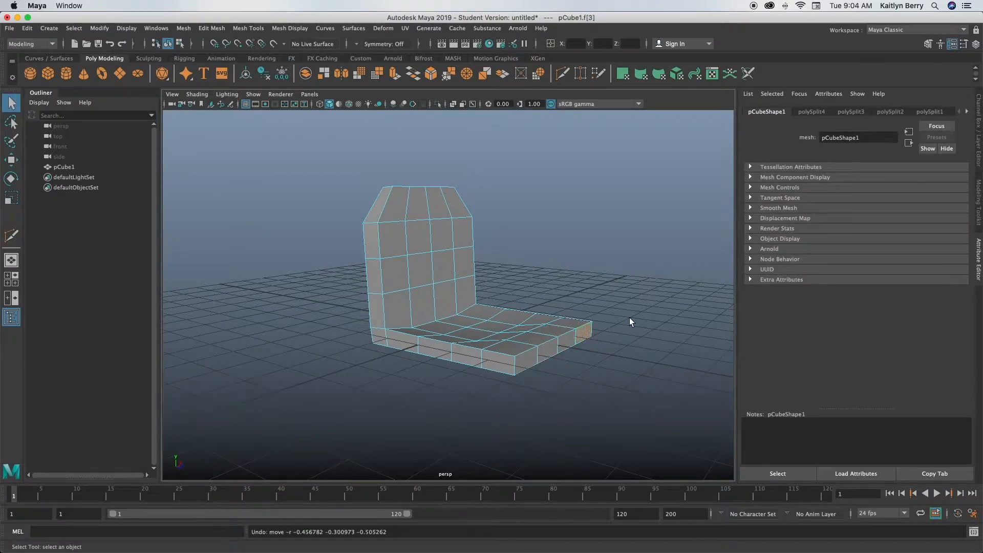
click(616, 303)
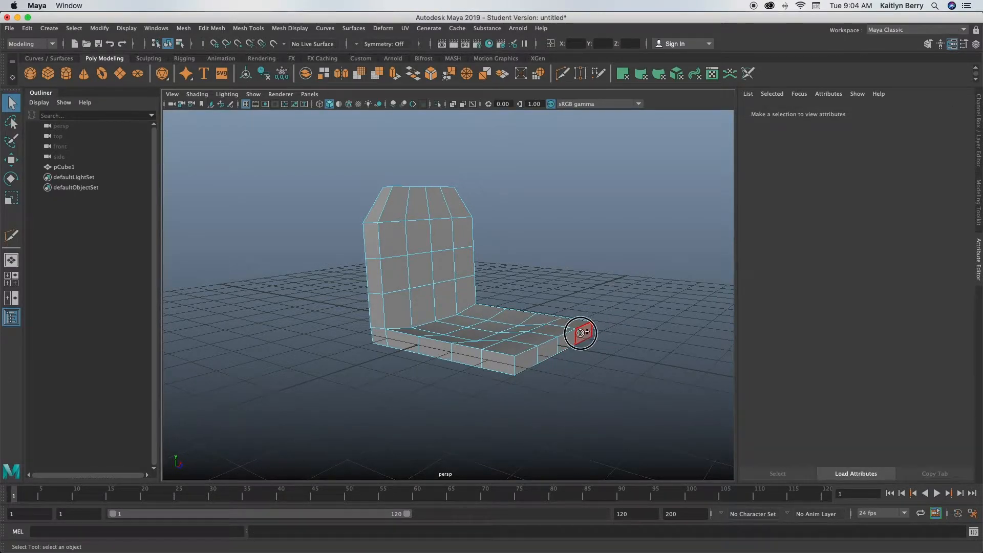
Shorten the seat slightly by moving its front faces back, and turn on smooth preview.
double_click(580, 333)
key(w)
drag(600, 352, 586, 349)
click(581, 311)
alt+drag(476, 382, 419, 382)
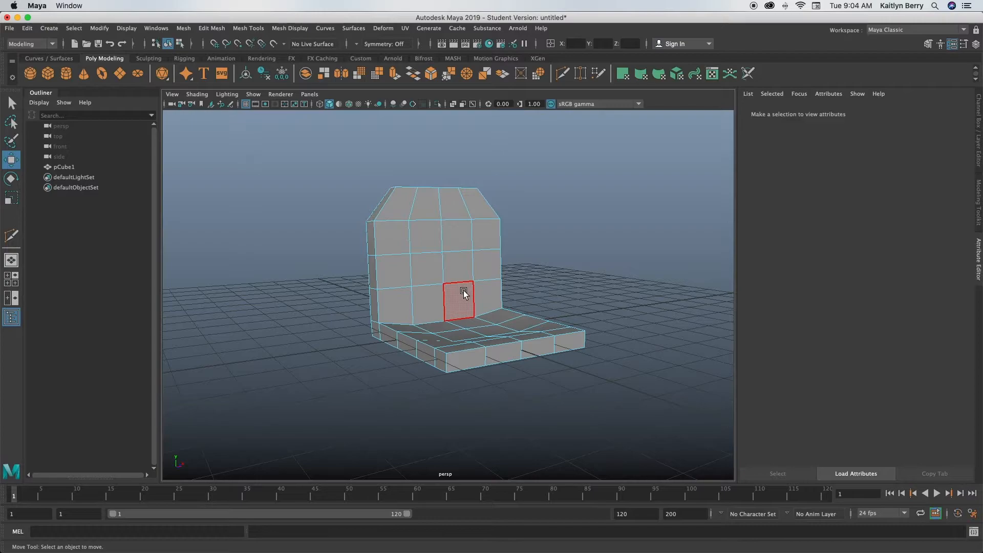
key(3)
Return to object mode and raise the whole chair well above the grid to make room for legs.
click(467, 277)
right_drag(467, 277, 491, 247)
alt+drag(462, 285, 473, 247)
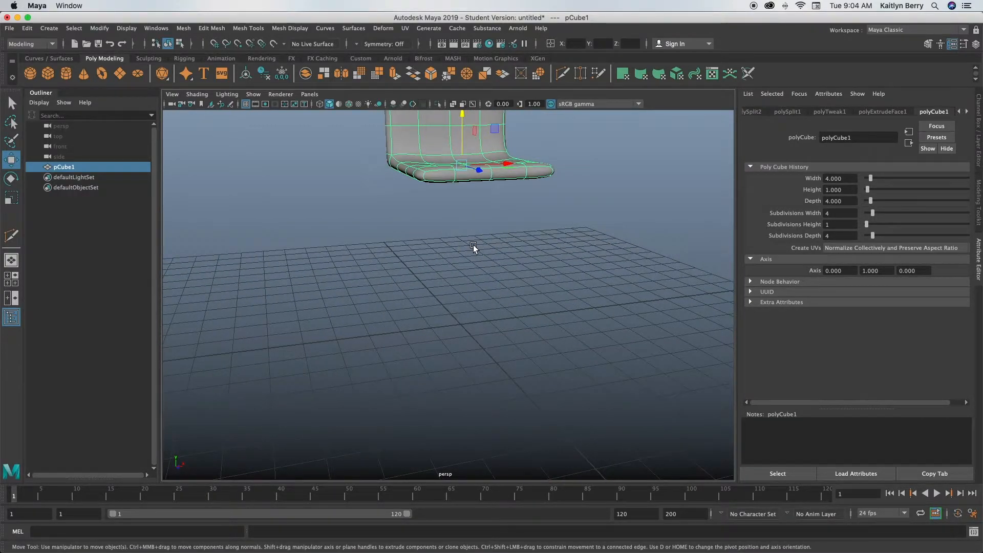
click(377, 235)
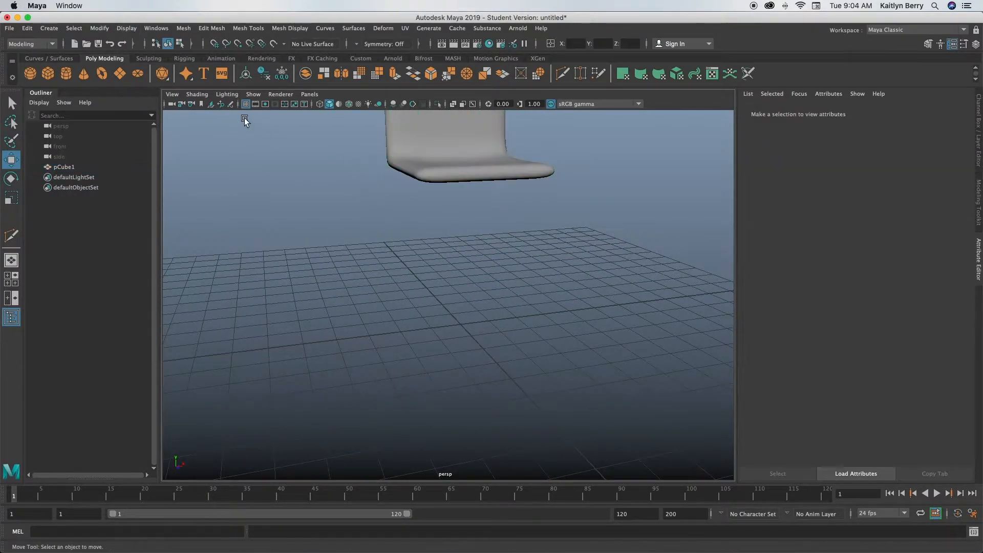
Create a polygon cylinder below the seat and set its radius to 0.15.
click(69, 74)
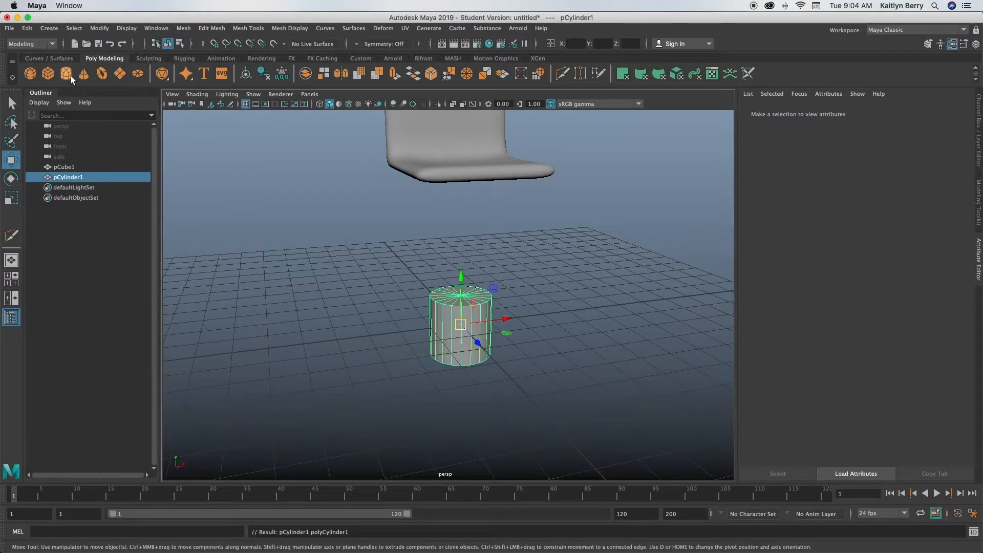
click(861, 113)
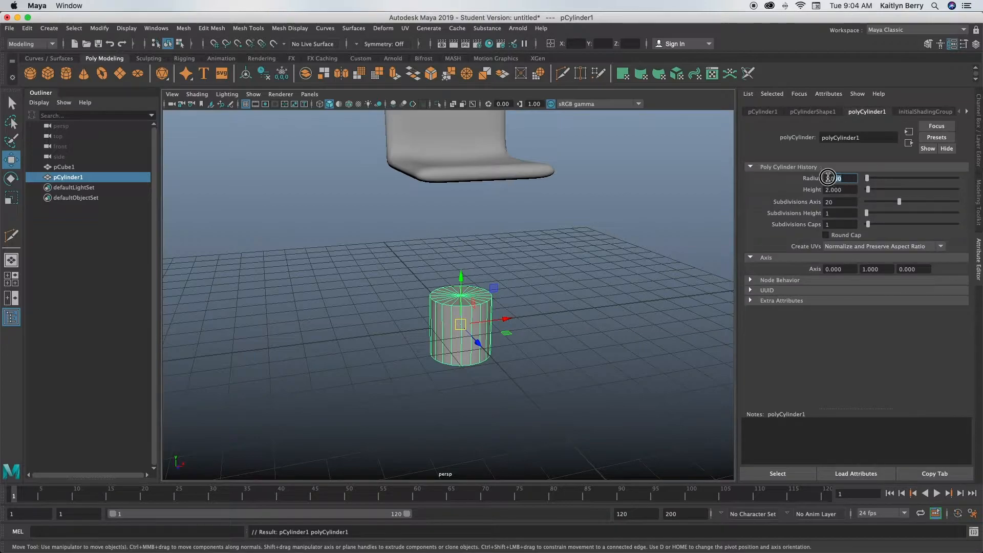
text(.15)
key(Return)
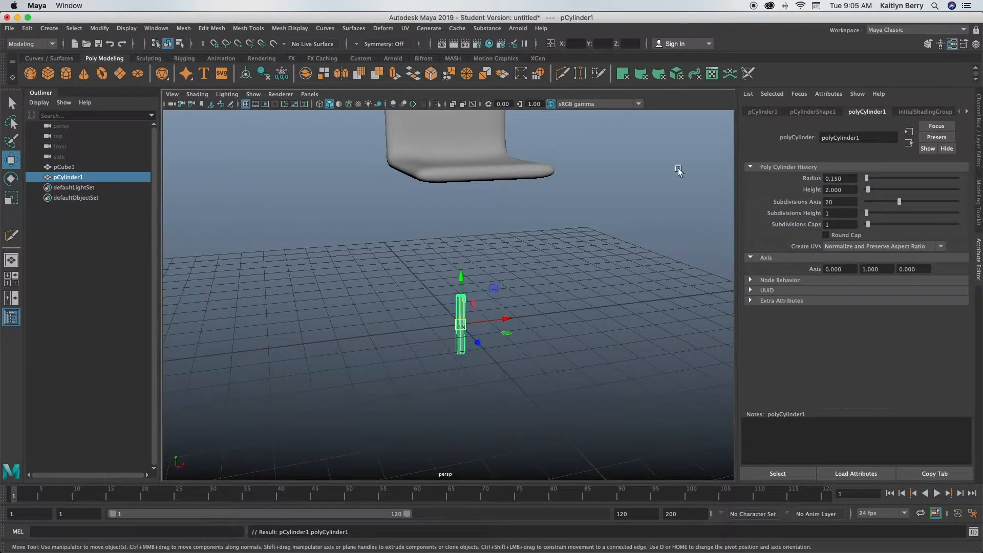
Lengthen the cylinder into a leg by raising its top vertices to a height of about 2.89.
right_drag(458, 310, 421, 257)
drag(418, 246, 507, 300)
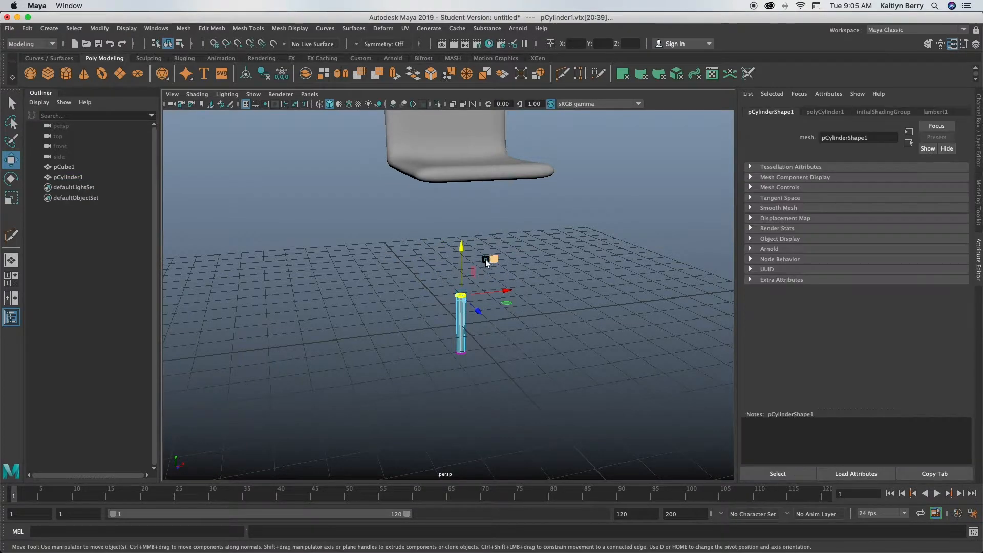
drag(462, 246, 460, 184)
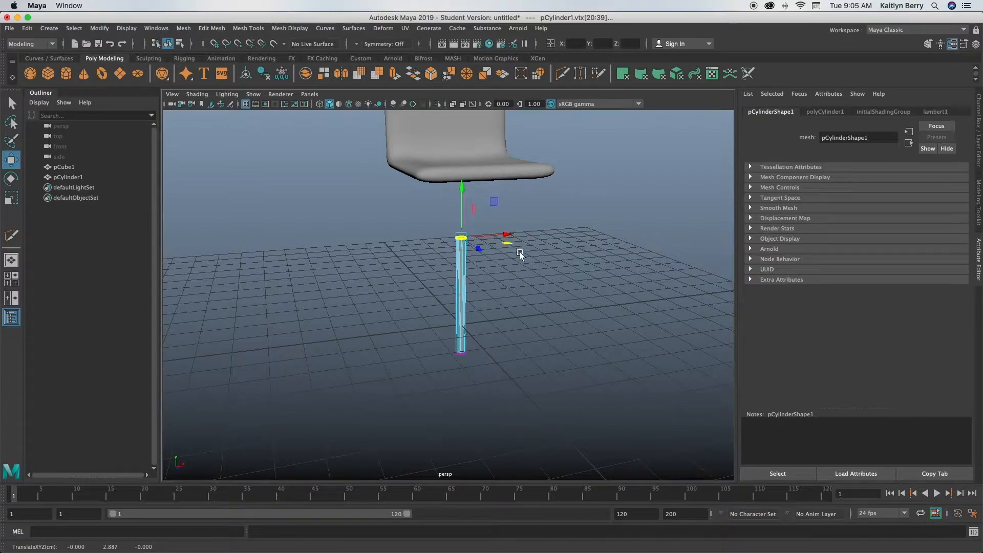
click(537, 294)
Rotate the whole leg to about -27.8, 60.5 and -31.2 degrees so it slants diagonally.
alt+drag(540, 330, 502, 311)
right_drag(461, 267, 496, 248)
key(e)
mouse_move(468, 290)
mouse_down()
mouse_move(469, 281)
mouse_move(483, 290)
mouse_up()
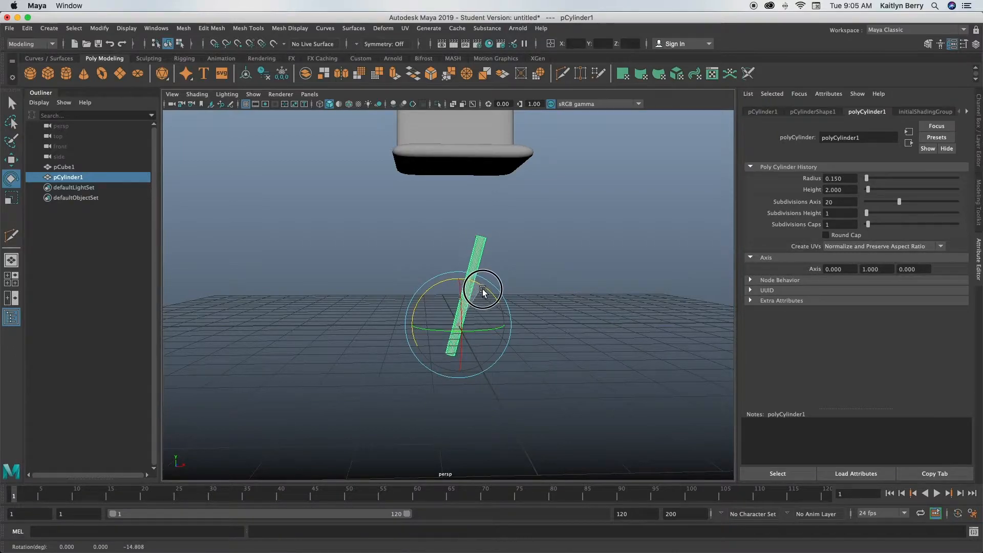
alt+drag(360, 312, 474, 330)
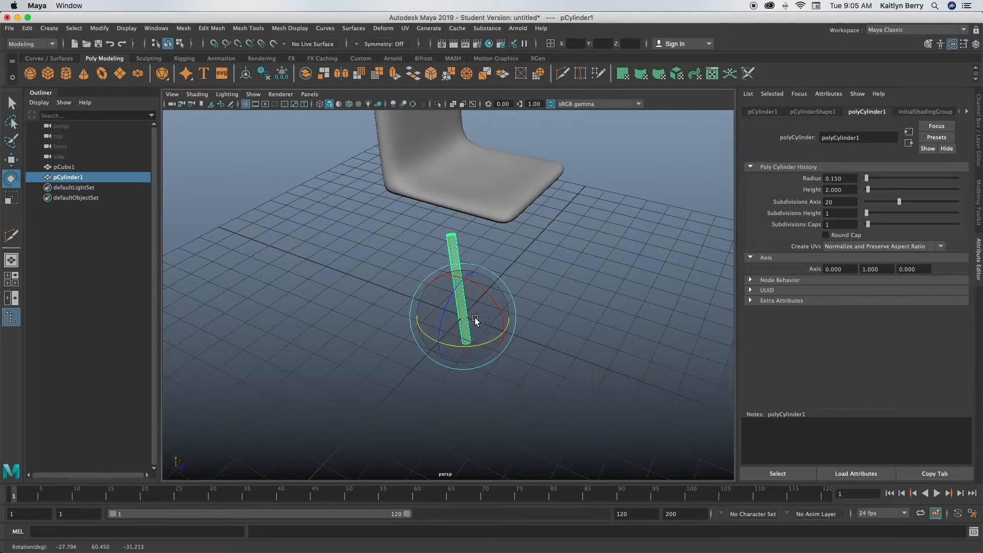
Move the slanted leg up and across until it stands beneath one side of the seat.
alt+middle_drag(495, 238, 474, 290)
key(w)
drag(470, 372, 480, 331)
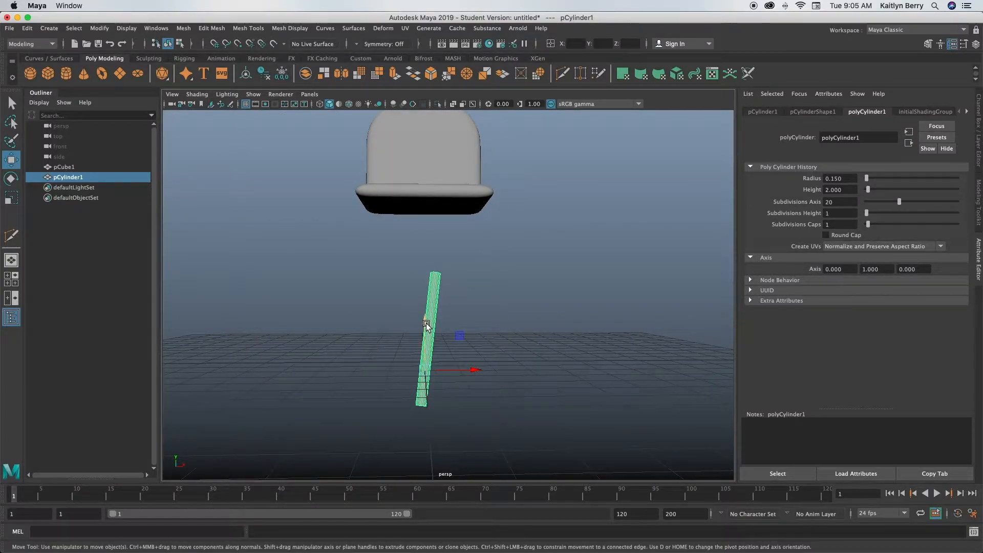
drag(427, 324, 422, 282)
drag(447, 331, 399, 331)
Level the leg's foot by rotating its bottom cap faces parallel to the ground.
alt+drag(441, 259, 421, 330)
alt+middle_drag(420, 330, 456, 309)
right_drag(451, 260, 452, 289)
key(q)
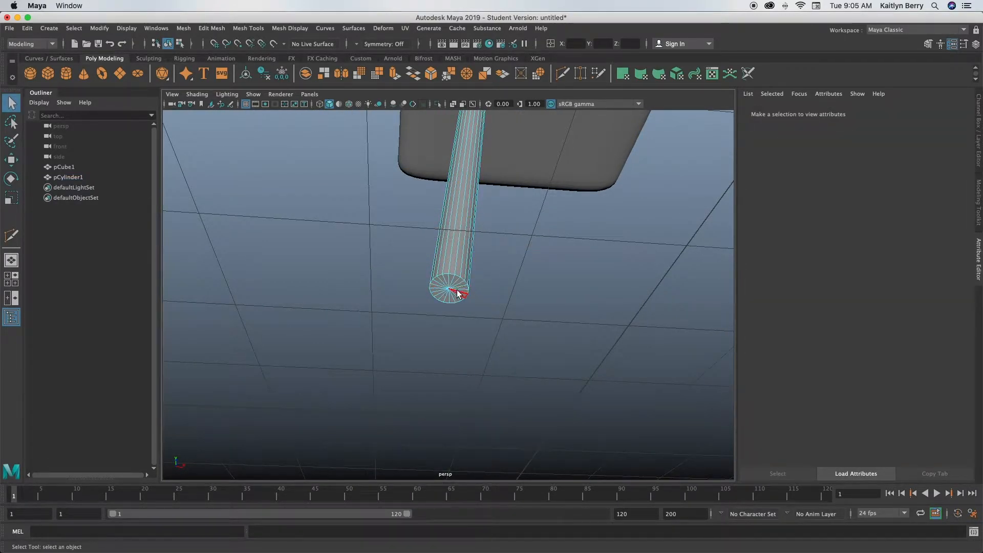
click(461, 288)
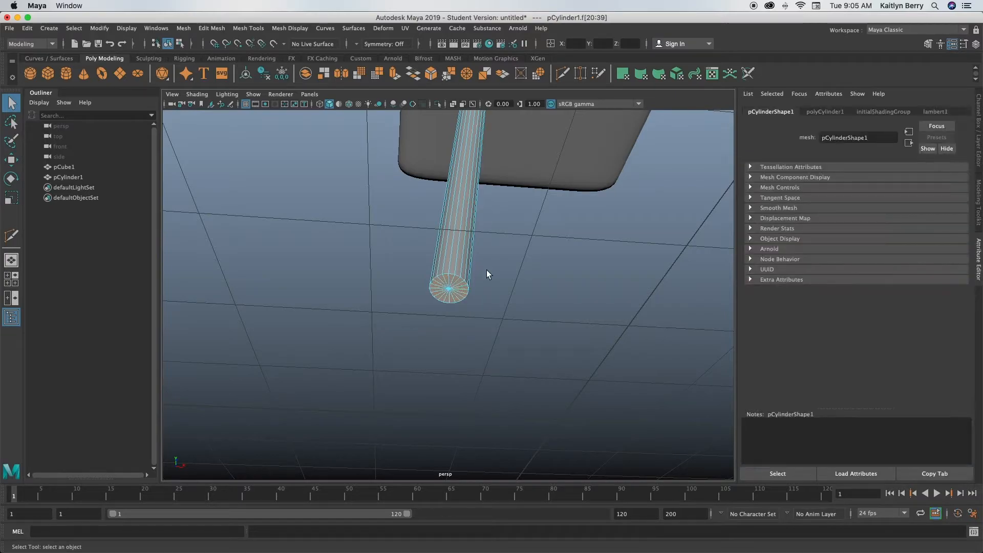
key(e)
alt+drag(503, 256, 478, 312)
drag(428, 381, 478, 362)
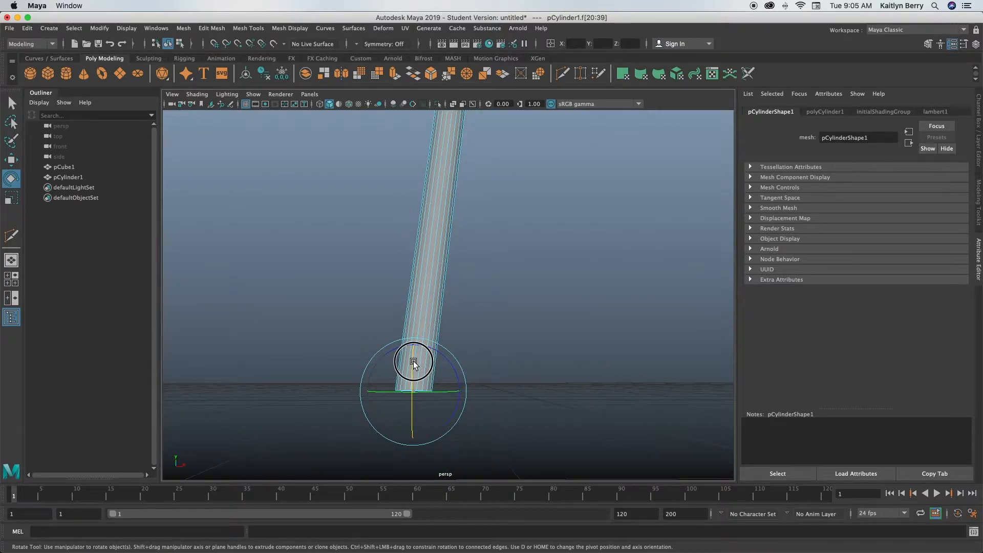
click(488, 379)
Return the leg to object mode and move it to about -1.315, 0.887, 1.885.
alt+drag(525, 299, 487, 294)
right_drag(450, 254, 500, 241)
key(w)
alt+drag(443, 315, 493, 392)
drag(447, 324, 445, 324)
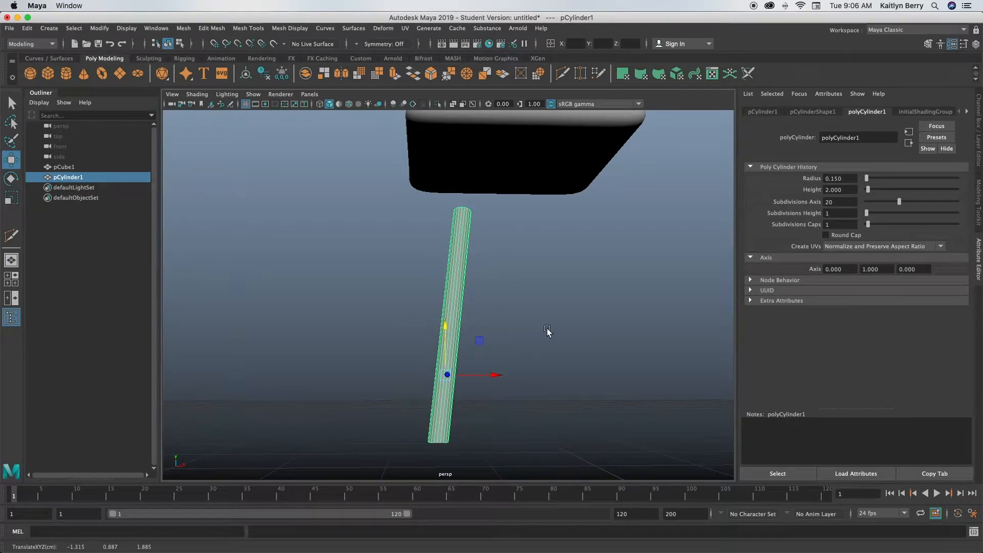
Lower the chair onto the top of the leg, to a height of about 3.77.
alt+drag(535, 299, 401, 369)
click(471, 202)
drag(477, 207, 472, 226)
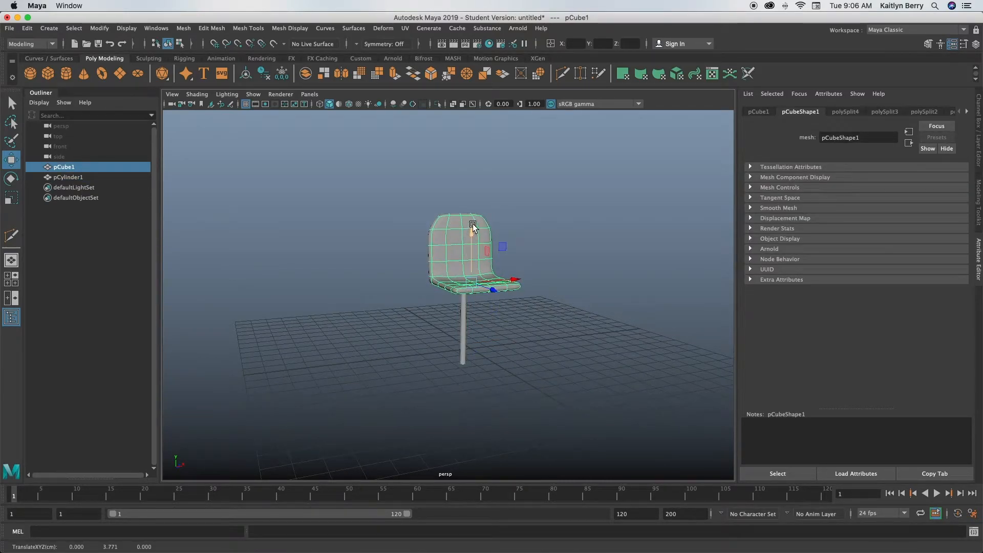
Raise the chair shell well clear of the leg to expose the leg's top end.
alt+drag(365, 316, 404, 262)
click(404, 261)
drag(434, 324, 416, 325)
click(404, 239)
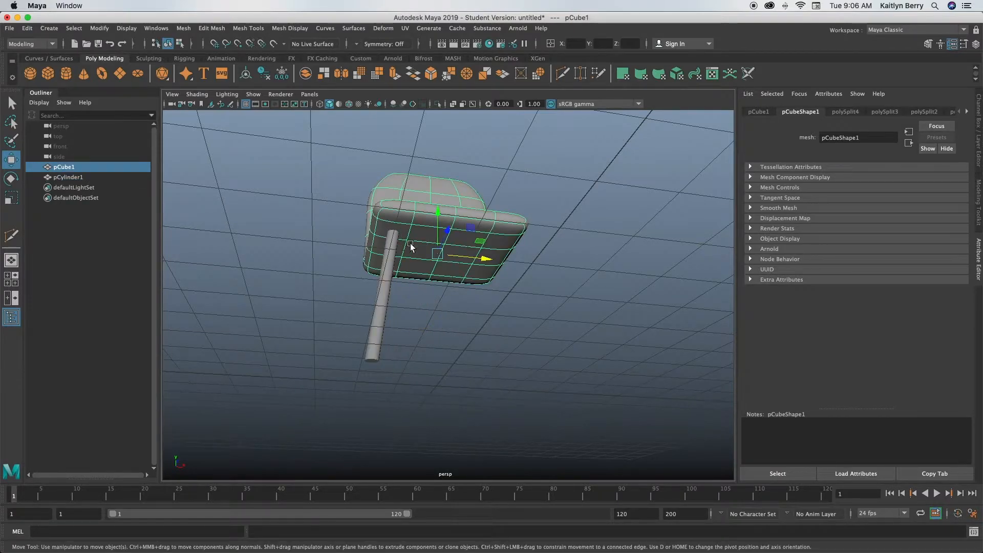
alt+drag(411, 248, 454, 347)
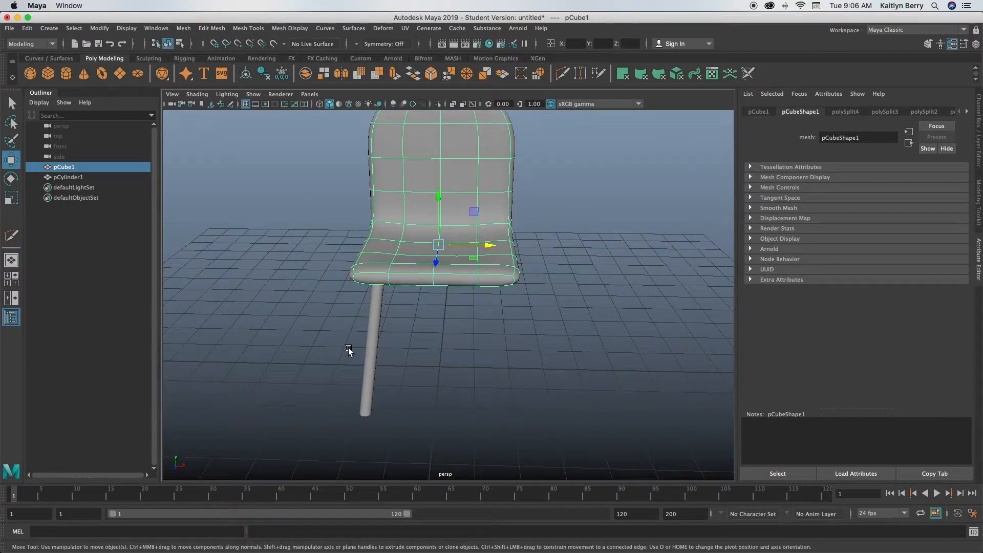
click(369, 347)
alt+drag(392, 286, 371, 281)
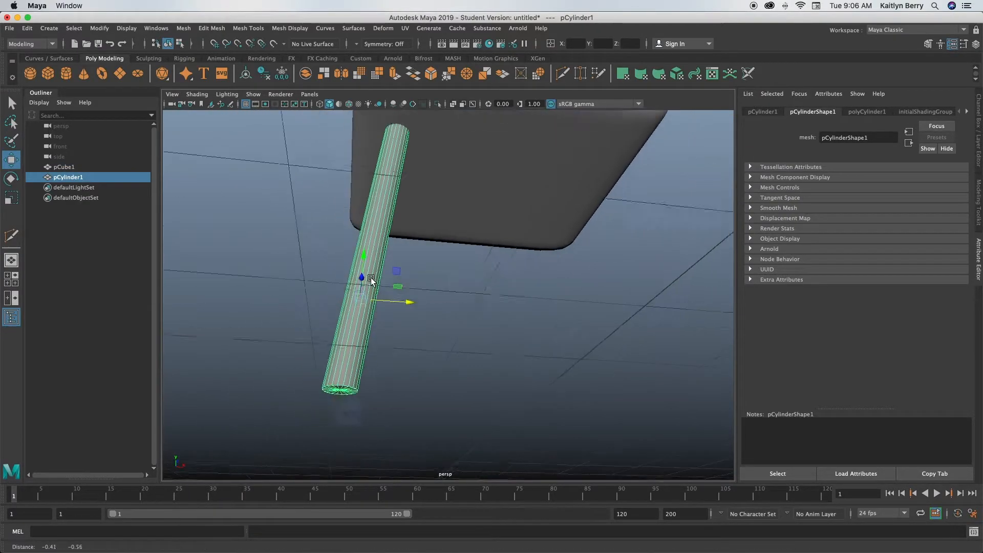
click(437, 164)
alt+drag(437, 164, 608, 281)
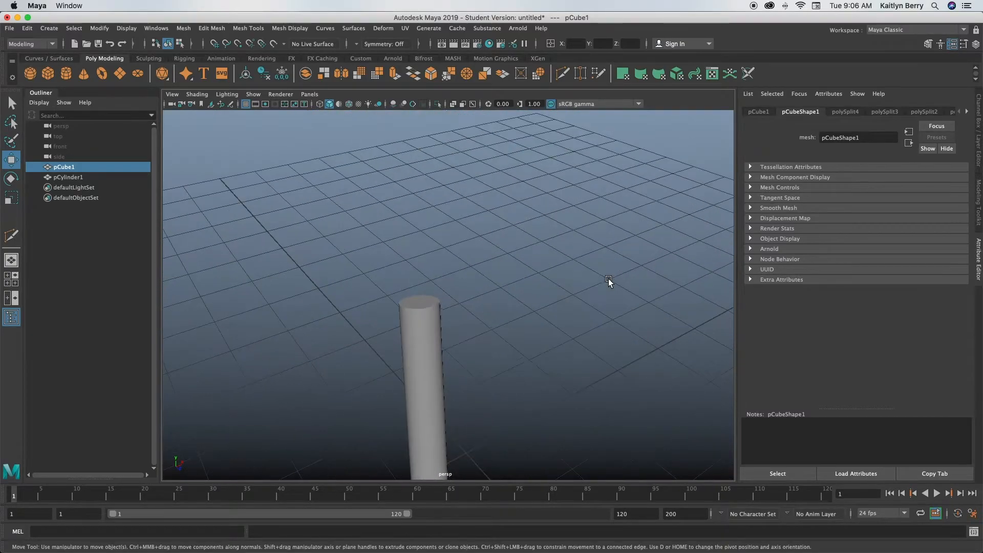
Level the leg's top by rotating its top cap faces parallel to the ground.
click(421, 311)
alt+drag(421, 311, 423, 309)
key(q)
right_drag(423, 309, 409, 284)
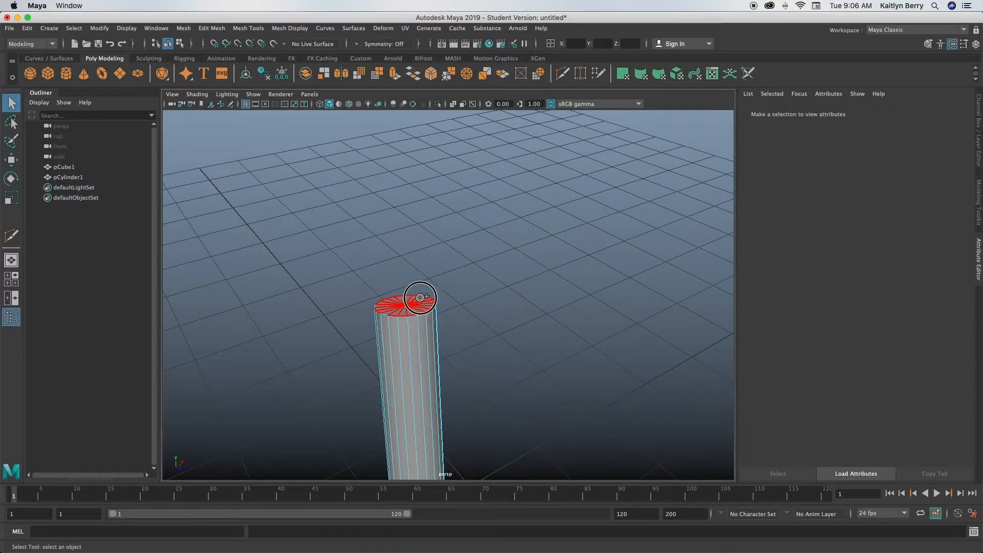
click(412, 301)
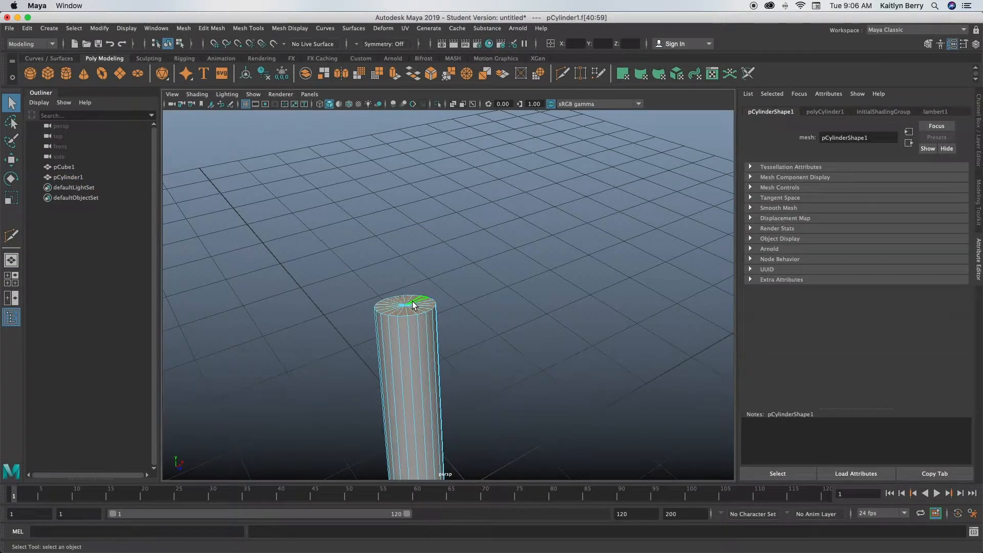
key(e)
drag(415, 266, 576, 238)
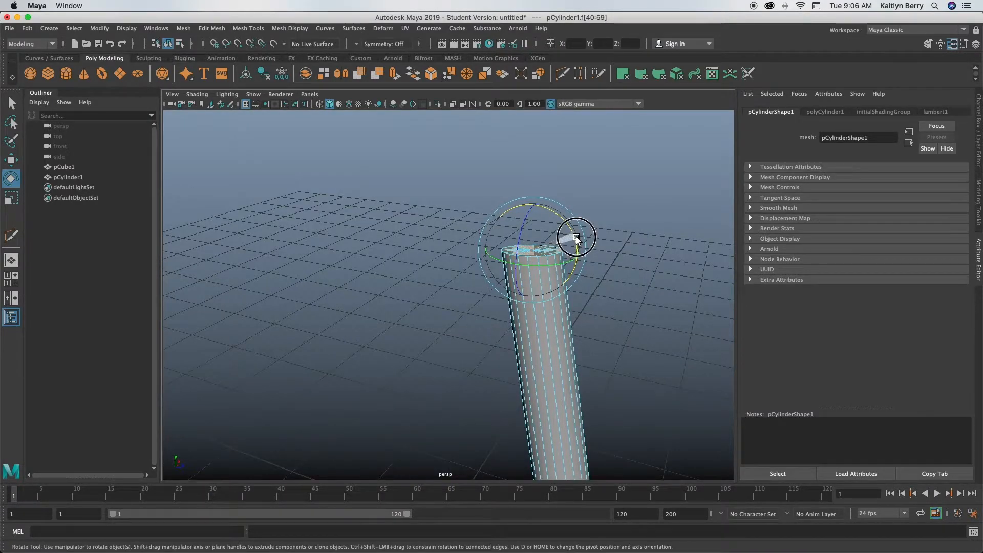
Bevel the edge loops around both ends of the leg with 2 segments and a fraction of 0.23.
click(626, 318)
alt+drag(625, 317, 384, 252)
right_click(380, 239)
right_drag(379, 240, 379, 215)
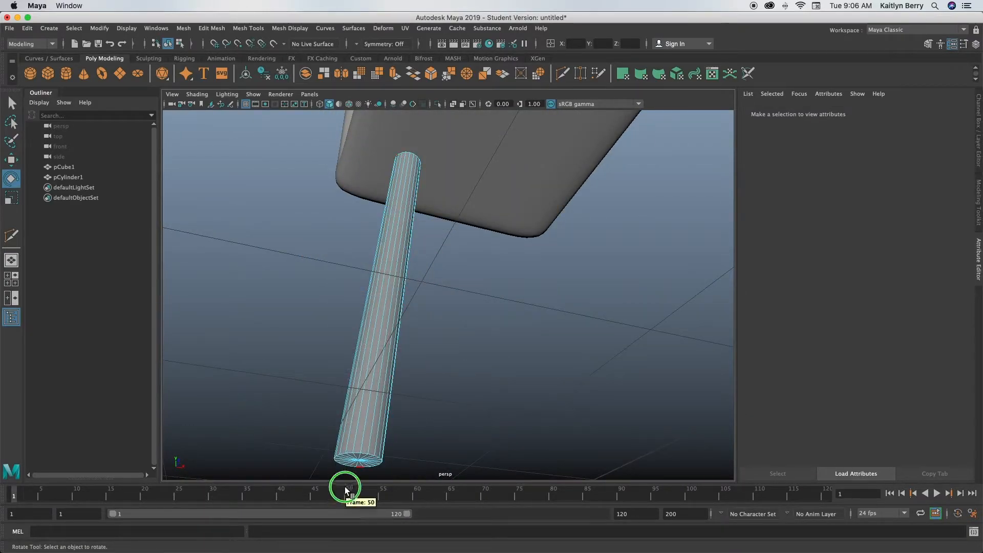
double_click(361, 454)
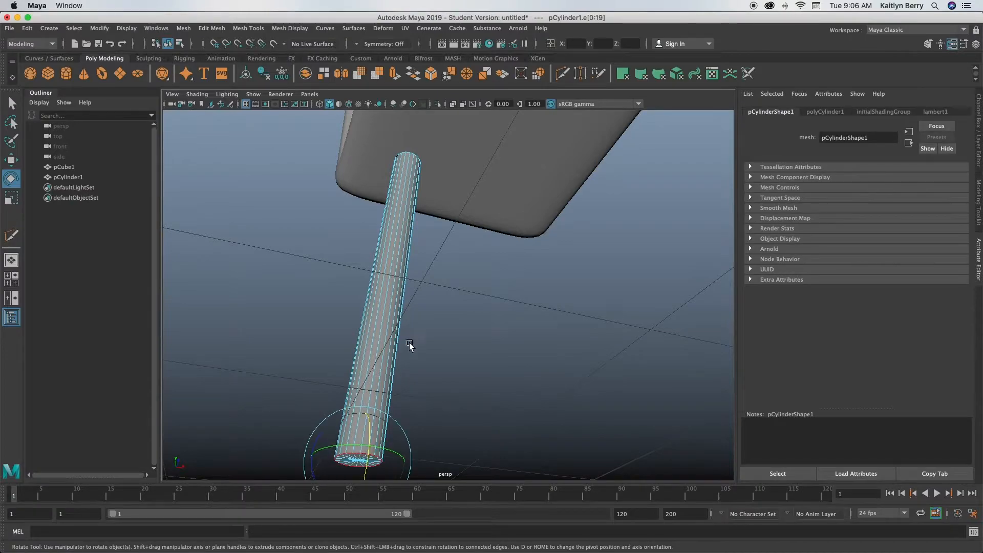
shift+double_click(409, 152)
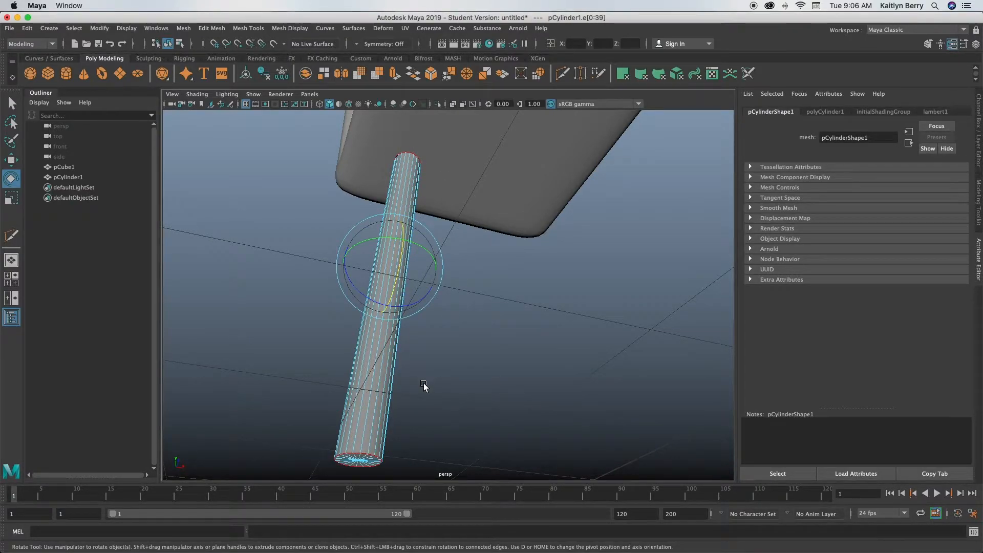
key(ctrl+b)
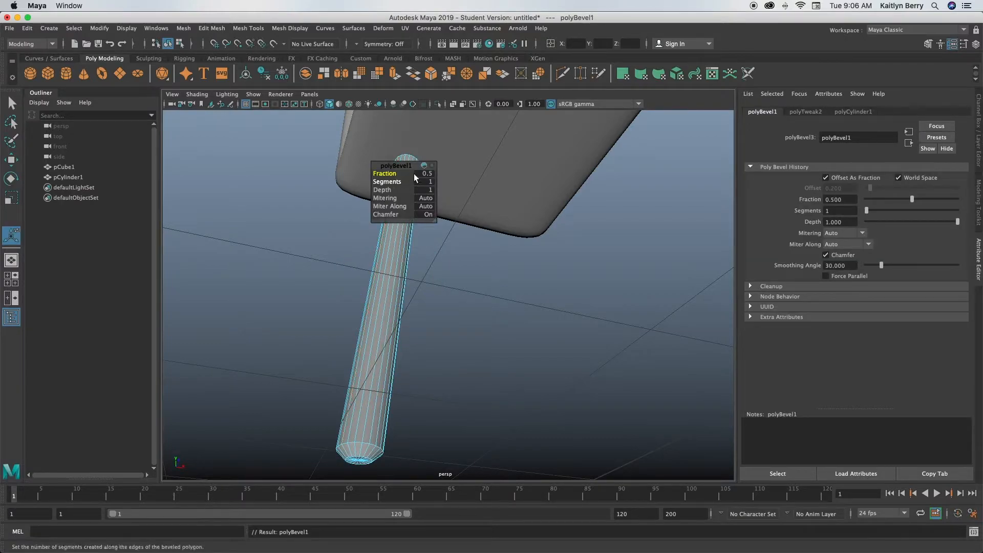
text(2)
key(Return)
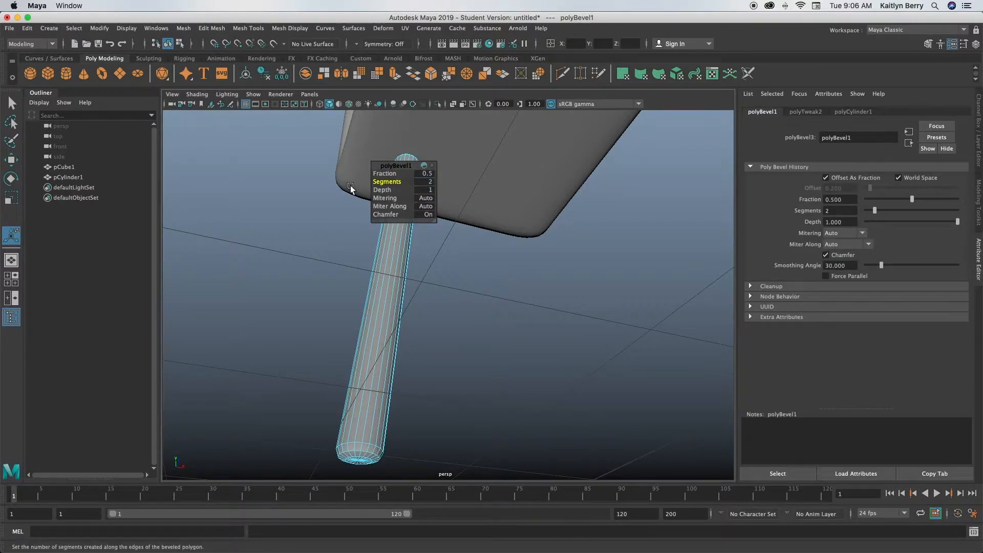
key(3)
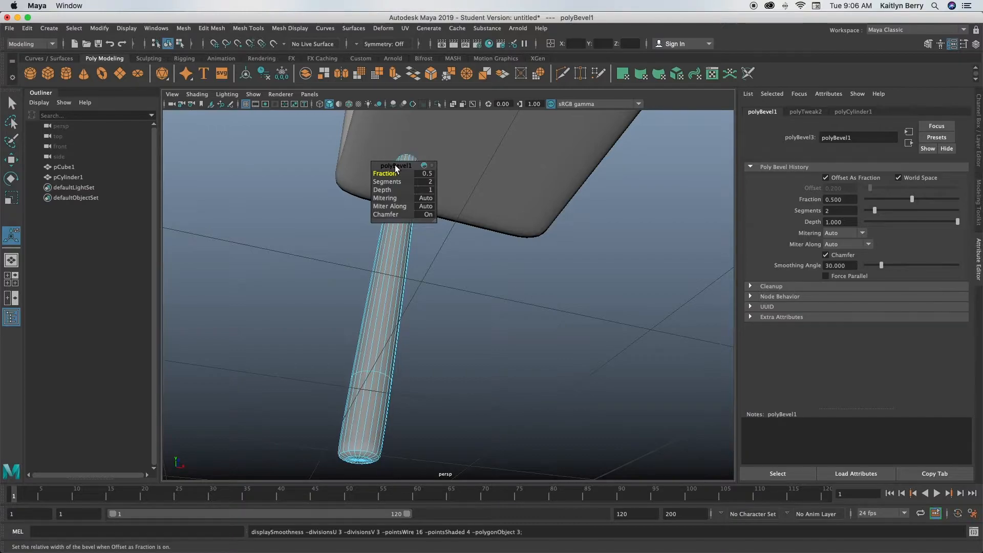
drag(385, 174, 365, 174)
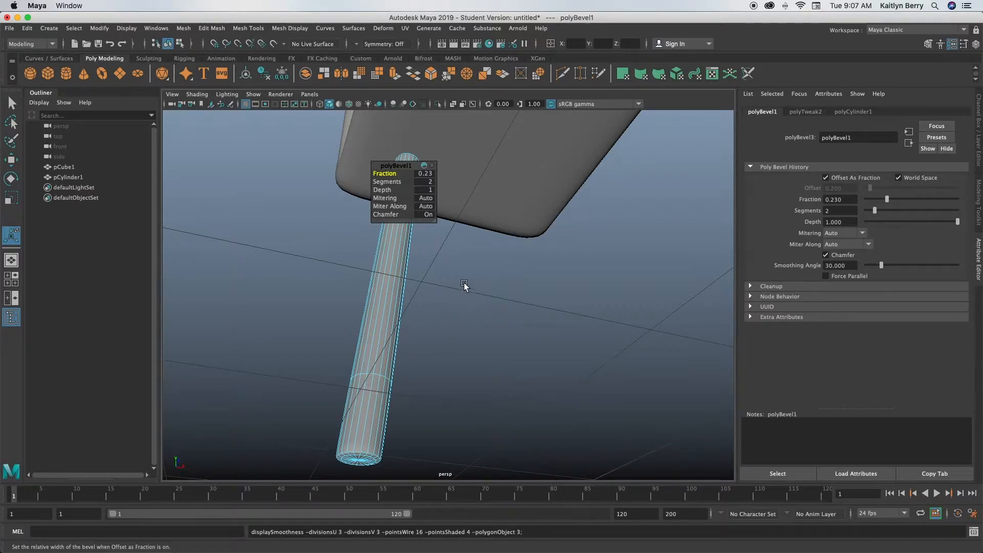
Return the leg to object mode and display it with smooth mesh preview.
key(q)
right_drag(390, 281, 440, 245)
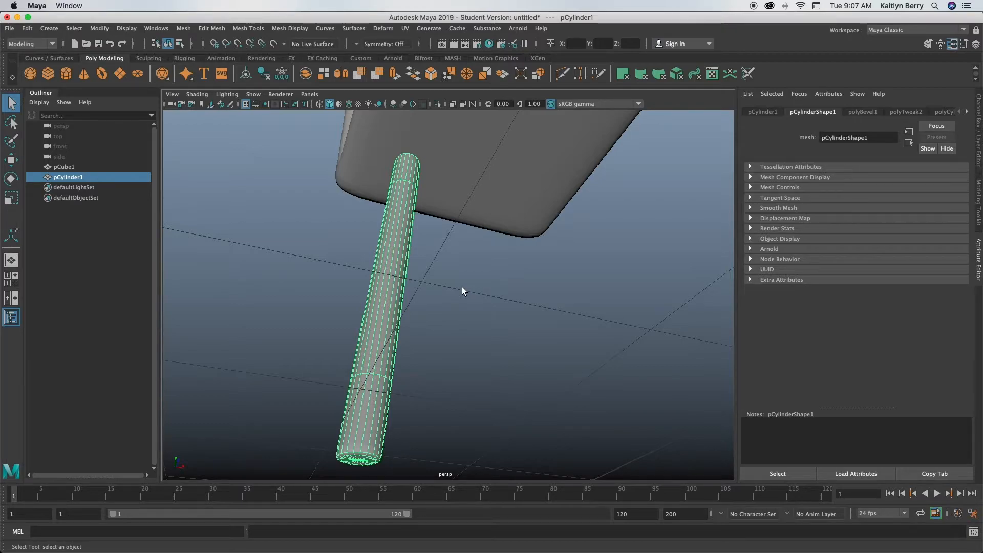
alt+drag(462, 291, 444, 224)
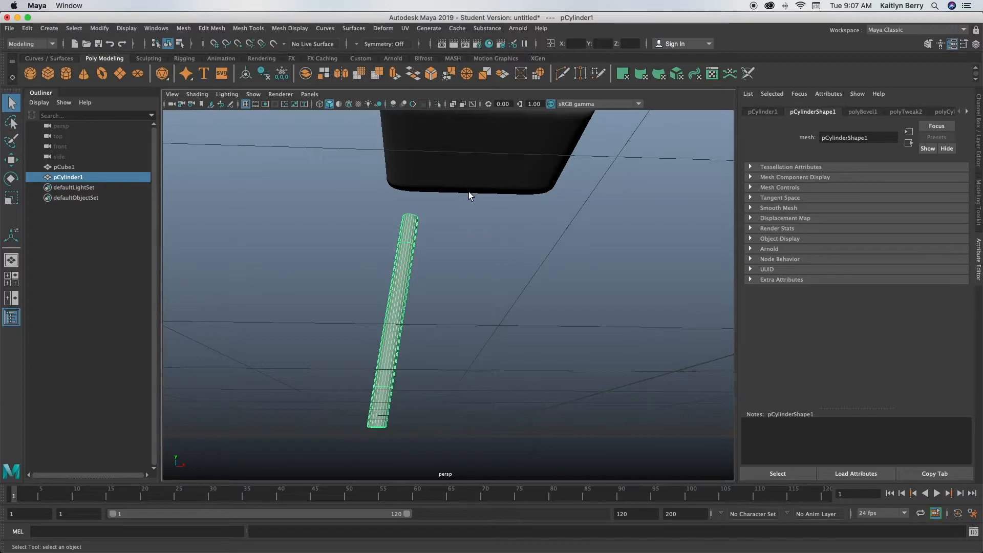
key(3)
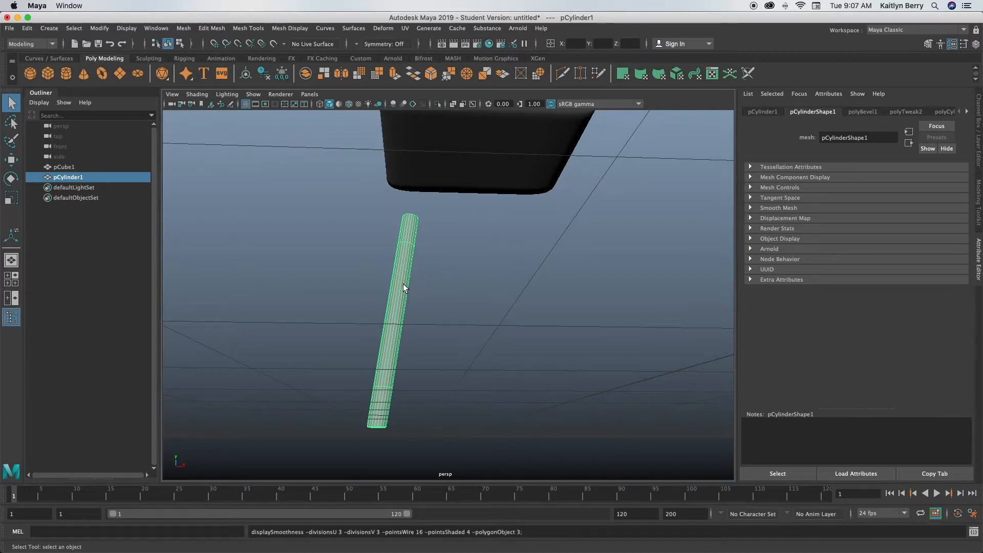
right_drag(400, 293, 430, 275)
Duplicate the leg three times and move the copies into a four-leg layout, one per seat corner.
key(super+d)
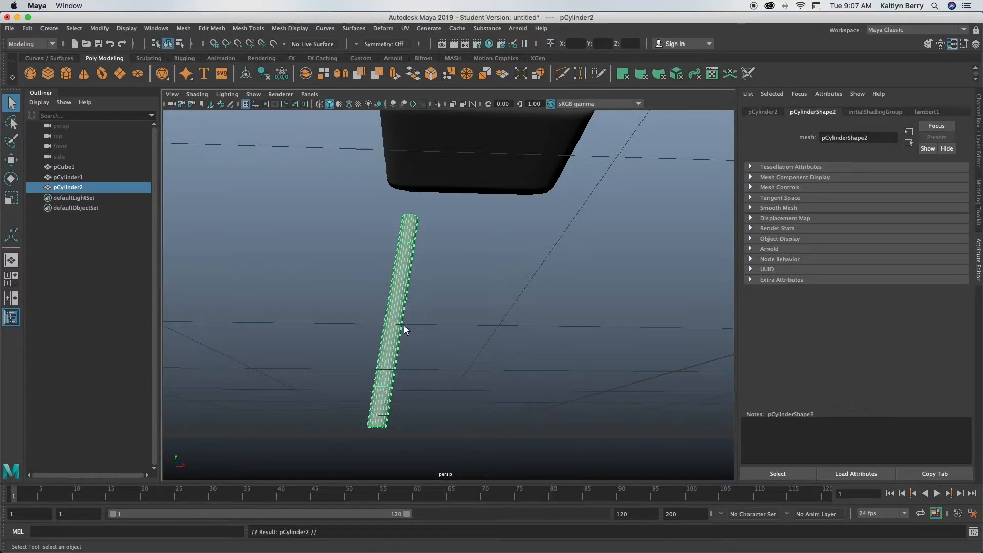
key(w)
drag(420, 367, 573, 376)
alt+drag(444, 348, 442, 388)
key(ctrl+d)
drag(531, 434, 516, 338)
key(ctrl+d)
drag(561, 314, 588, 358)
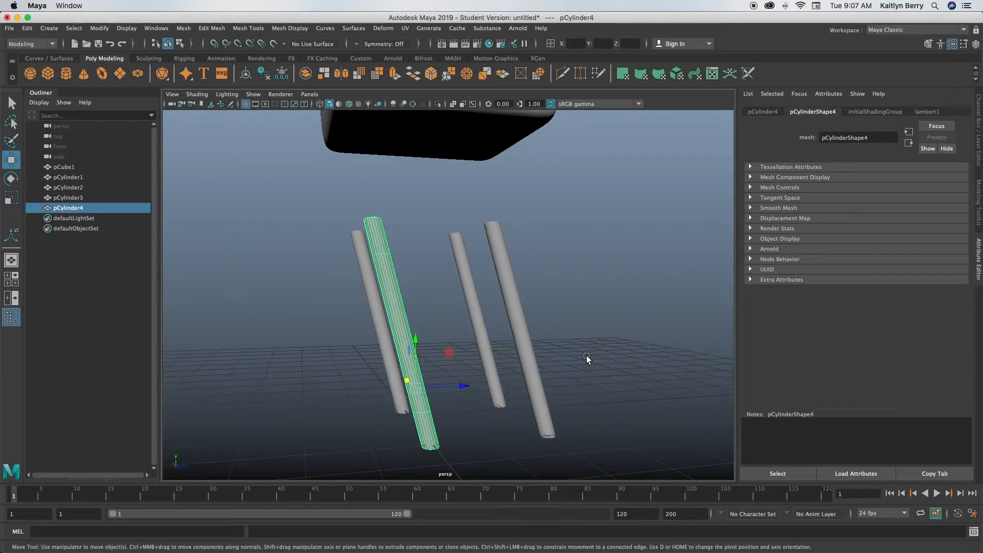
Rotate the duplicated front leg, pCylinder2, so it slants opposite to the original front leg.
alt+drag(542, 326, 447, 379)
click(466, 395)
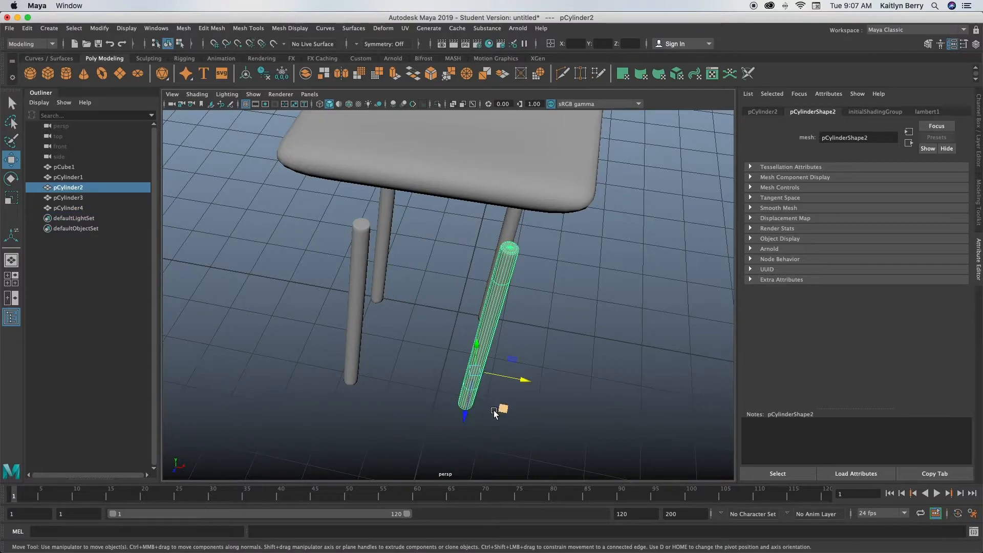
key(e)
alt+drag(439, 394, 489, 398)
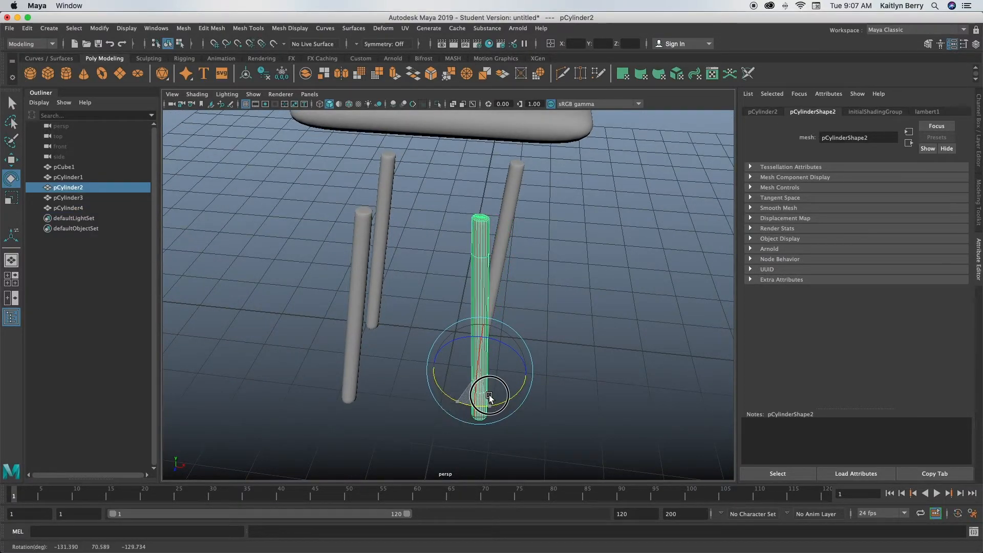
alt+drag(517, 430, 530, 348)
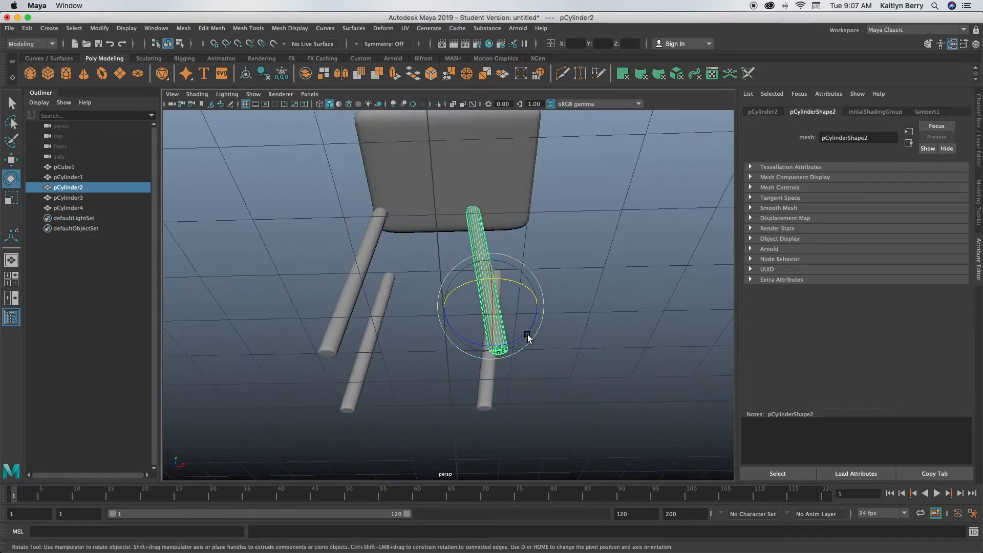
Switch the view to wireframe and lower the chair shell toward the tops of the four legs.
click(468, 193)
key(4)
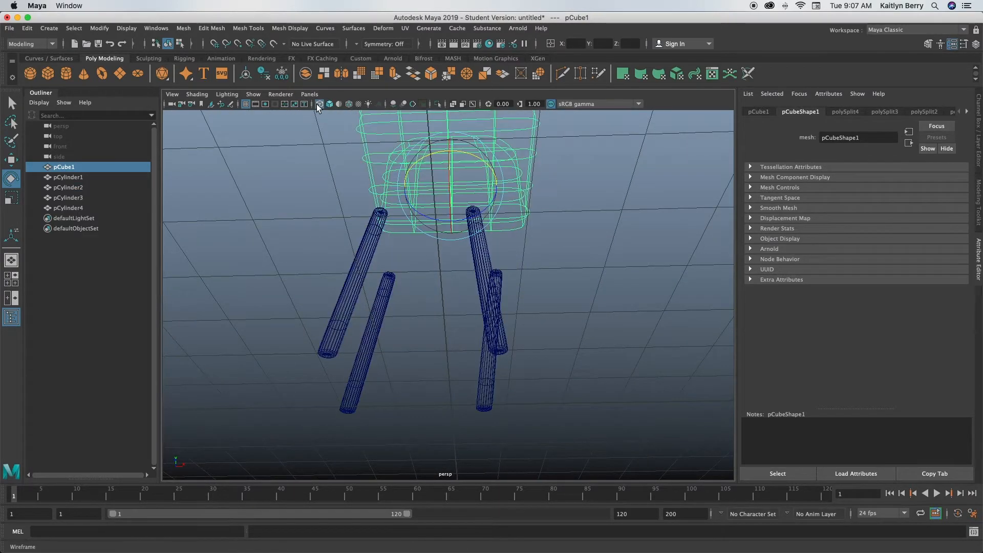
alt+drag(429, 149, 459, 263)
key(w)
drag(446, 134, 447, 207)
alt+drag(474, 282, 473, 241)
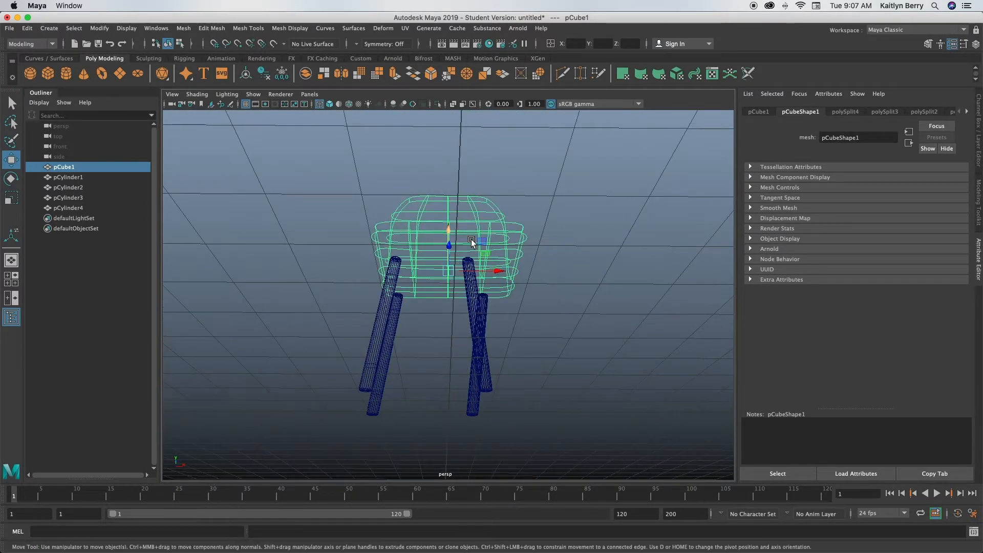
Rotate front leg pCylinder2 further so its foot splays outward, and shift it slightly toward the seat's side.
alt+right_drag(472, 240, 621, 265)
alt+drag(621, 265, 515, 253)
click(500, 224)
drag(549, 169, 421, 310)
key(e)
drag(457, 349, 479, 342)
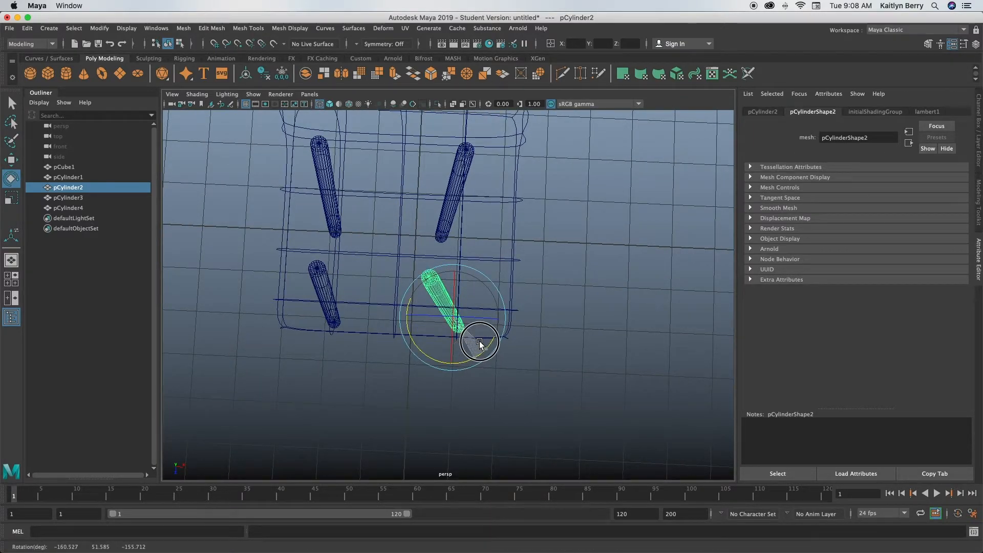
key(w)
drag(481, 322, 490, 324)
Rotate the original front leg, pCylinder1, so its foot splays outward to mirror the opposite front leg.
alt+drag(373, 354, 314, 355)
click(331, 355)
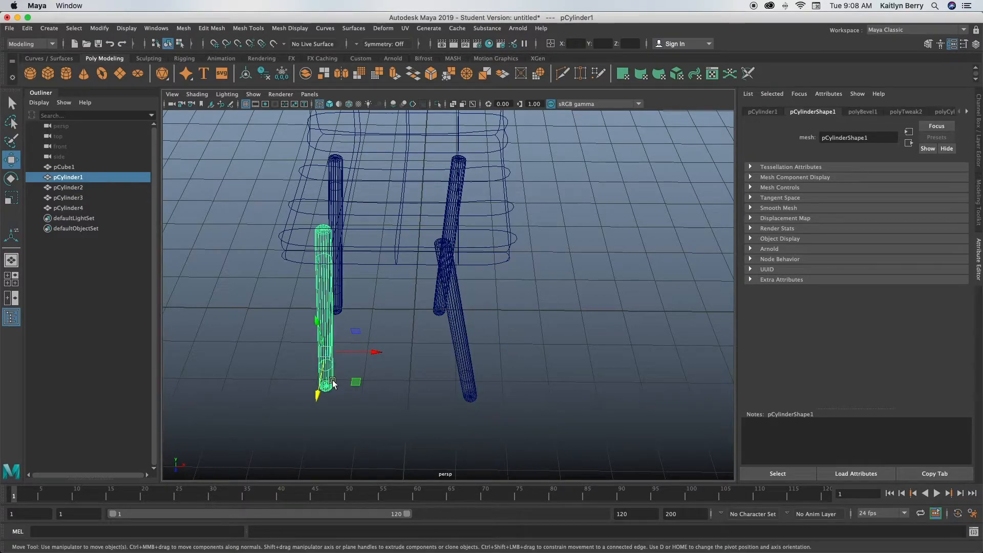
key(e)
drag(328, 391, 308, 386)
alt+drag(247, 349, 230, 318)
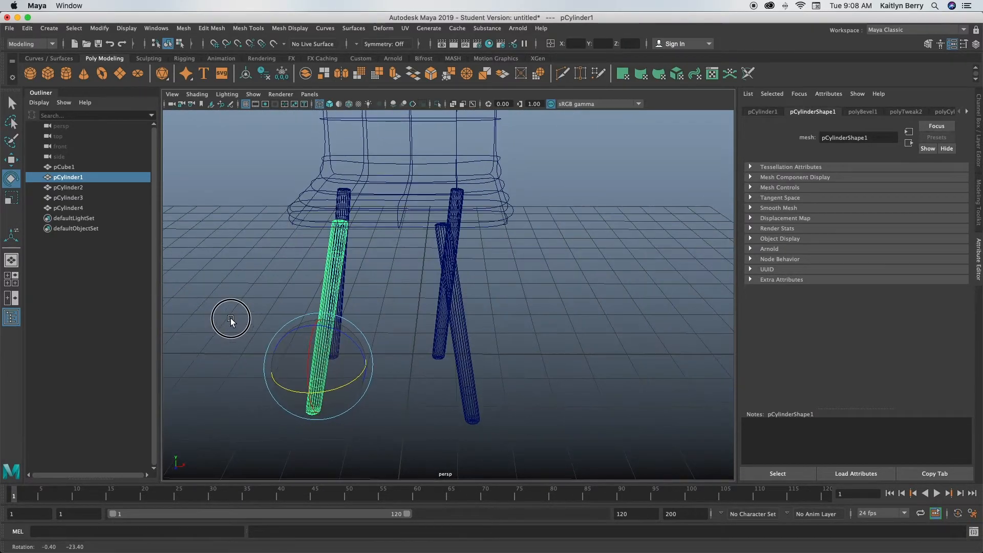
drag(302, 386, 288, 370)
Move front leg pCylinder2 outward along the seat's width to match the opposite front leg.
alt+drag(476, 365, 441, 384)
click(453, 342)
alt+drag(464, 421, 492, 372)
key(w)
alt+drag(357, 389, 382, 382)
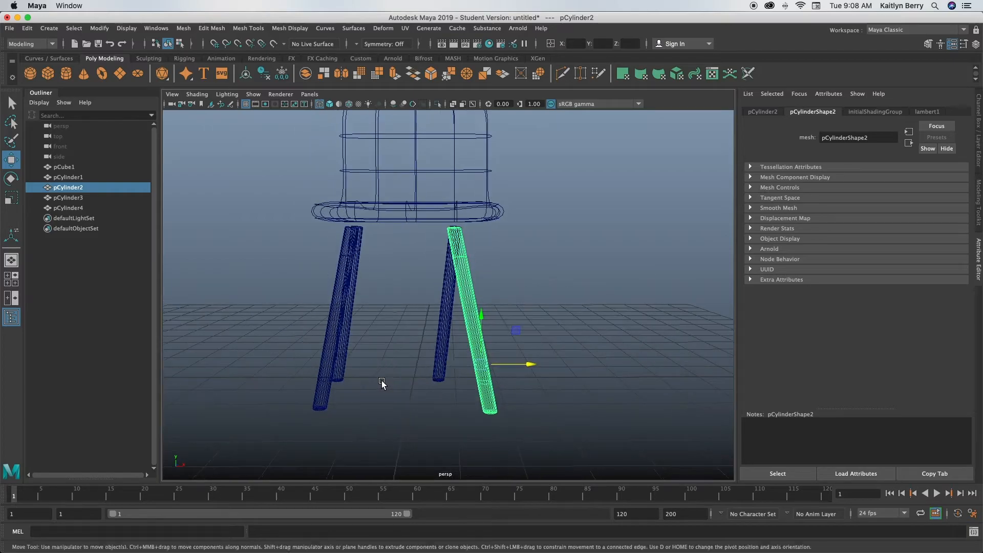
drag(502, 365, 509, 365)
Move front leg pCylinder1 to about -1.696, 0.887, 2.232 and nudge front leg pCylinder2 slightly farther outward.
alt+drag(478, 409, 473, 360)
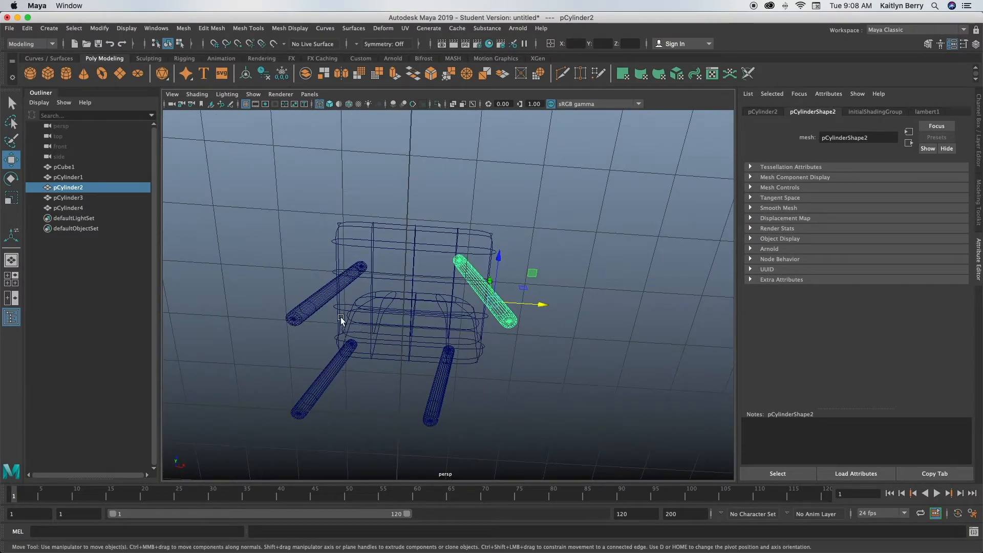
click(324, 303)
drag(313, 256, 309, 238)
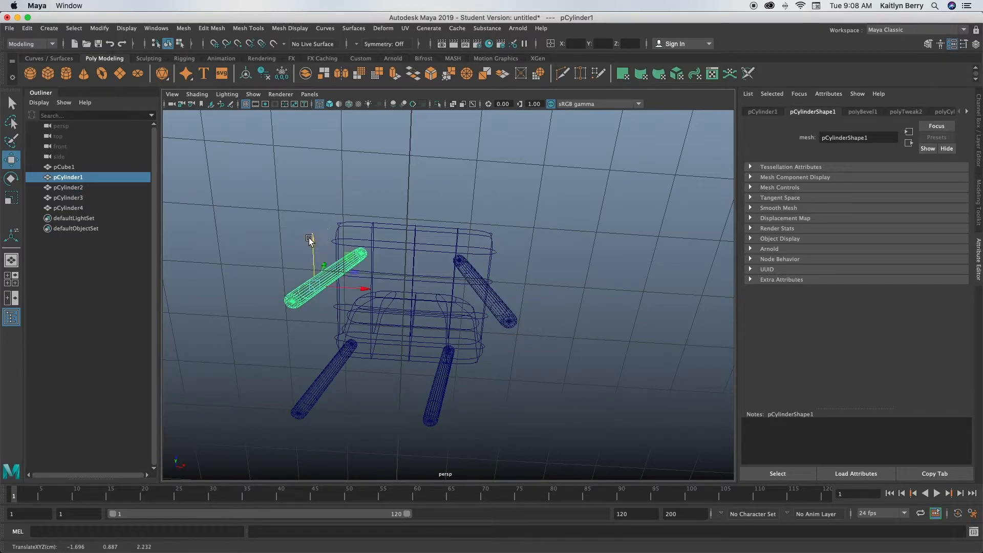
click(507, 304)
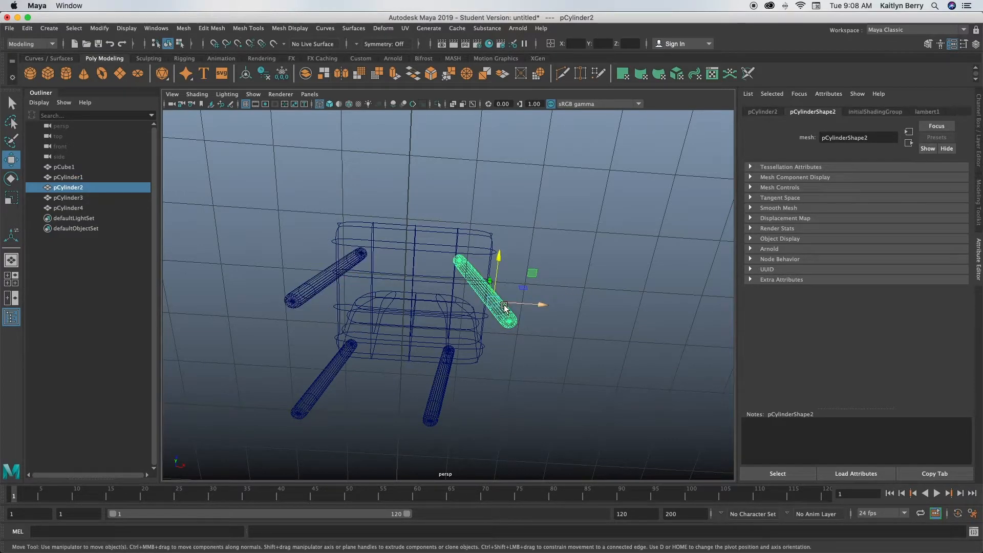
drag(525, 304, 532, 305)
alt+drag(435, 307, 360, 395)
key(ctrl+F9)
right_drag(536, 262, 567, 245)
click(567, 245)
right_drag(398, 362, 375, 363)
alt+drag(375, 363, 382, 336)
right_click(409, 312)
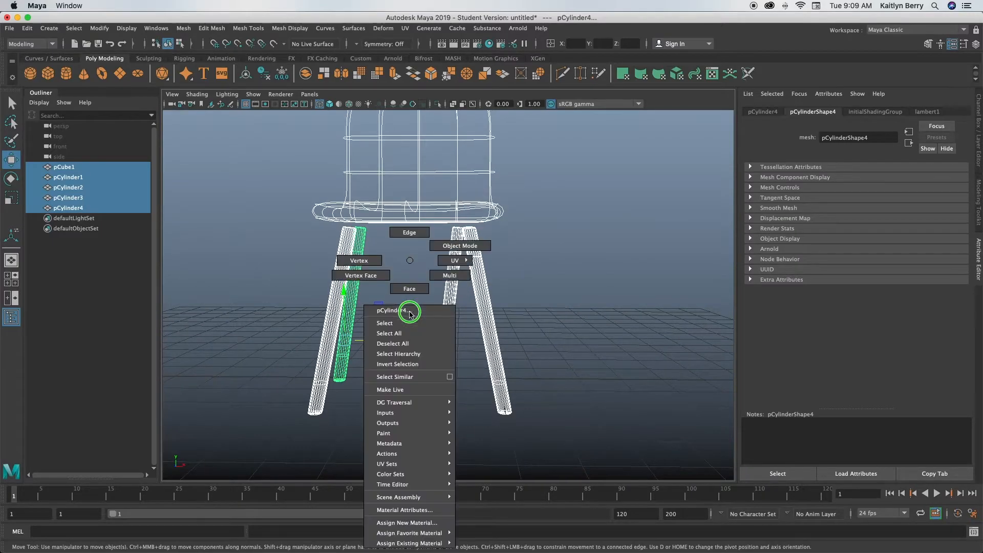
click(464, 246)
click(527, 302)
Rotate front leg pCylinder2 slightly toward vertical to reduce its outward slant.
alt+drag(424, 350, 495, 368)
click(496, 367)
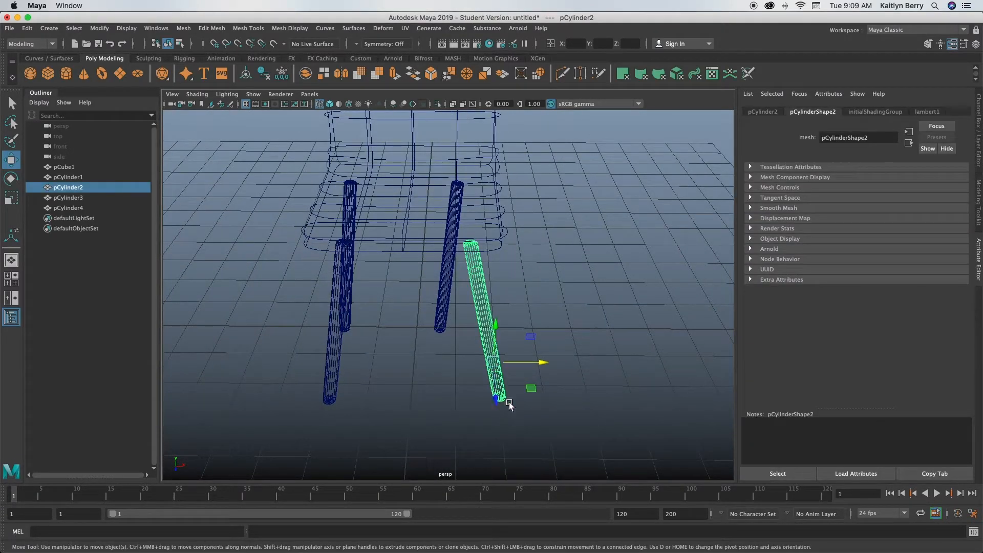
key(e)
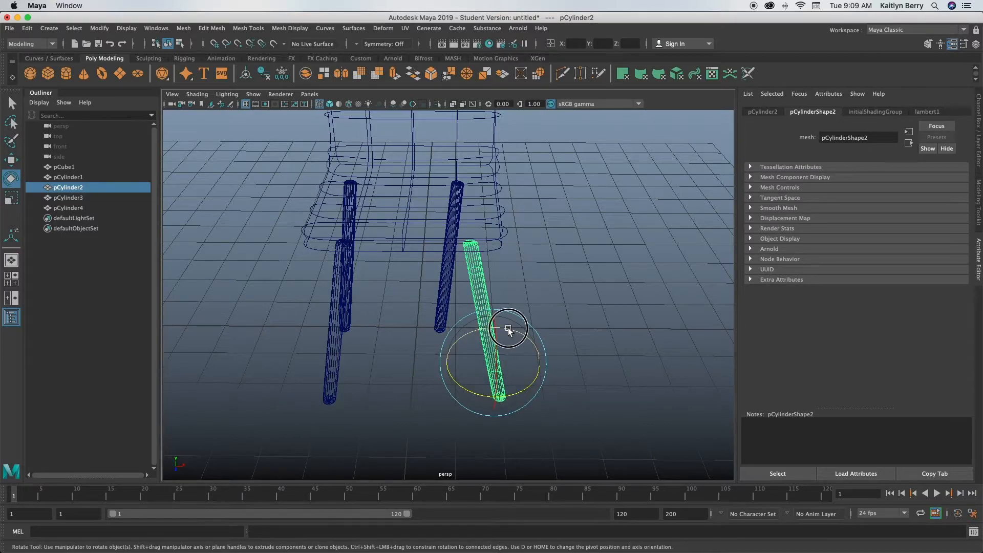
drag(508, 328, 512, 331)
key(w)
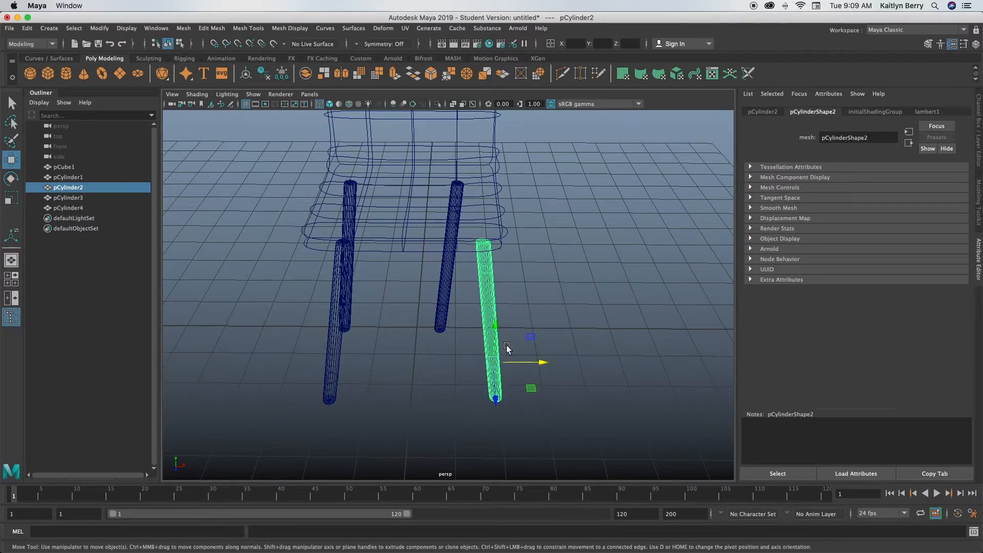
Fine-tune the slant of front leg pCylinder2 with one more small rotation.
click(533, 363)
click(478, 304)
alt+drag(538, 413, 524, 367)
key(e)
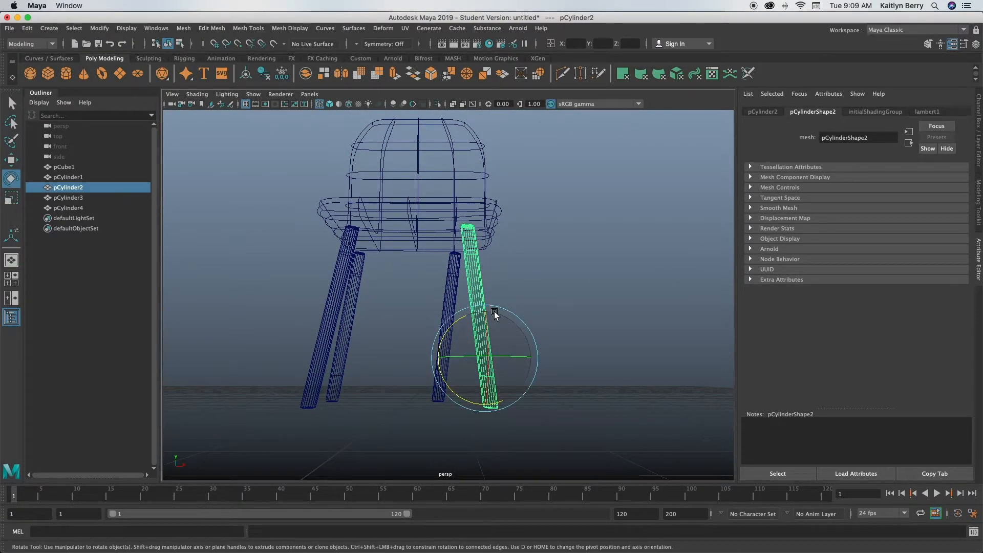
drag(494, 311, 491, 309)
alt+drag(506, 271, 521, 338)
key(w)
mouse_move(390, 404)
alt+mouse_down()
mouse_move(384, 374)
mouse_move(380, 418)
alt+mouse_up()
Rotate back leg pCylinder3 about its vertical axis to turn its slant direction under the seat.
click(453, 194)
alt+middle_drag(531, 182, 531, 222)
key(e)
drag(492, 257, 376, 299)
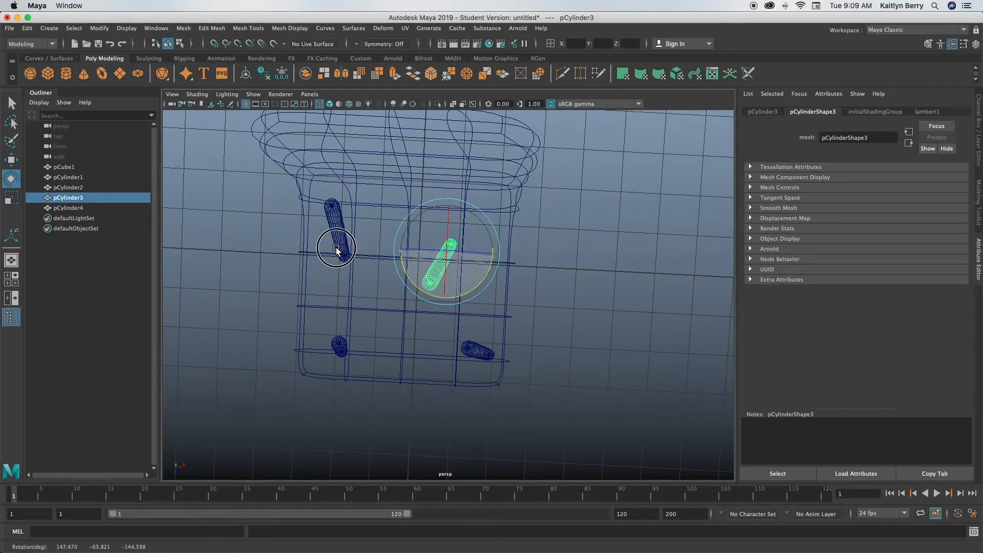
Move back leg pCylinder3 rearward and outward to about 1.441, 0.887, -0.938.
key(w)
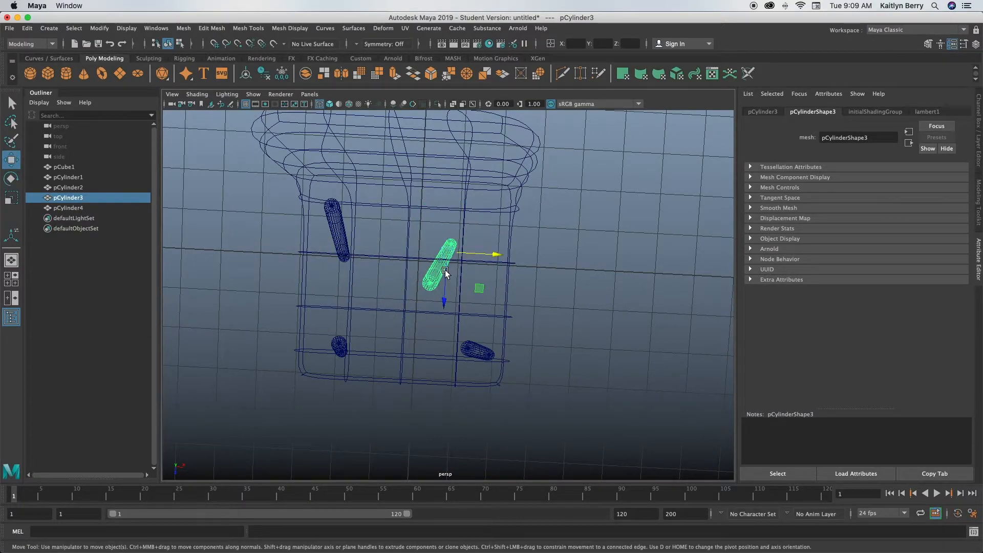
drag(443, 296, 450, 259)
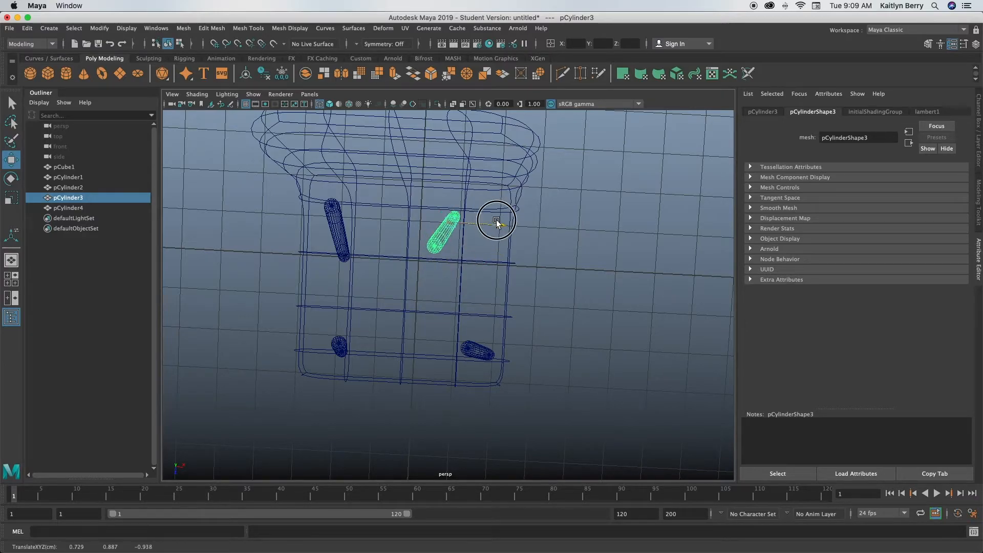
drag(536, 221, 525, 221)
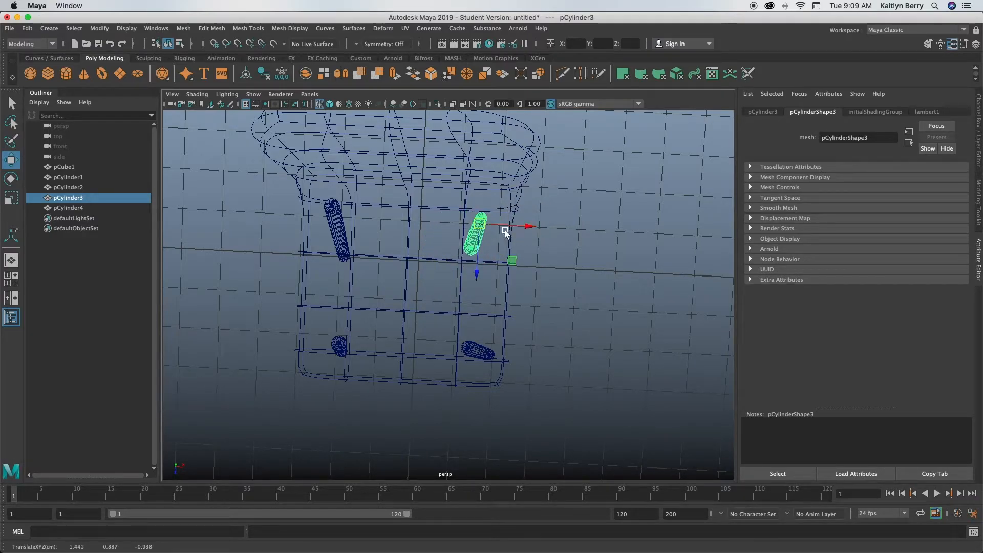
Rotate back leg pCylinder3 farther outward and reposition it to about 1.936, 0.887, -0.710.
key(e)
drag(510, 268, 483, 253)
key(w)
click(482, 267)
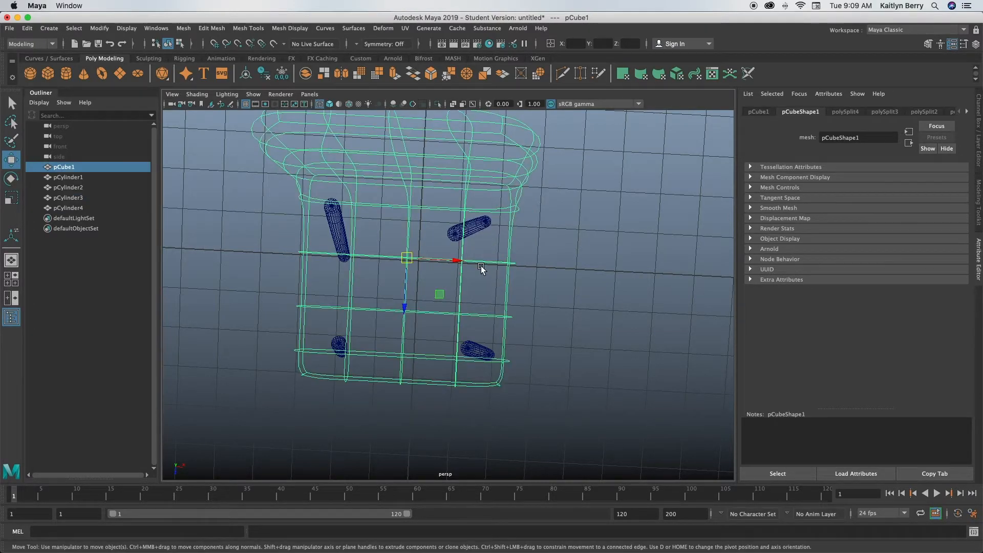
click(473, 225)
drag(477, 264, 477, 274)
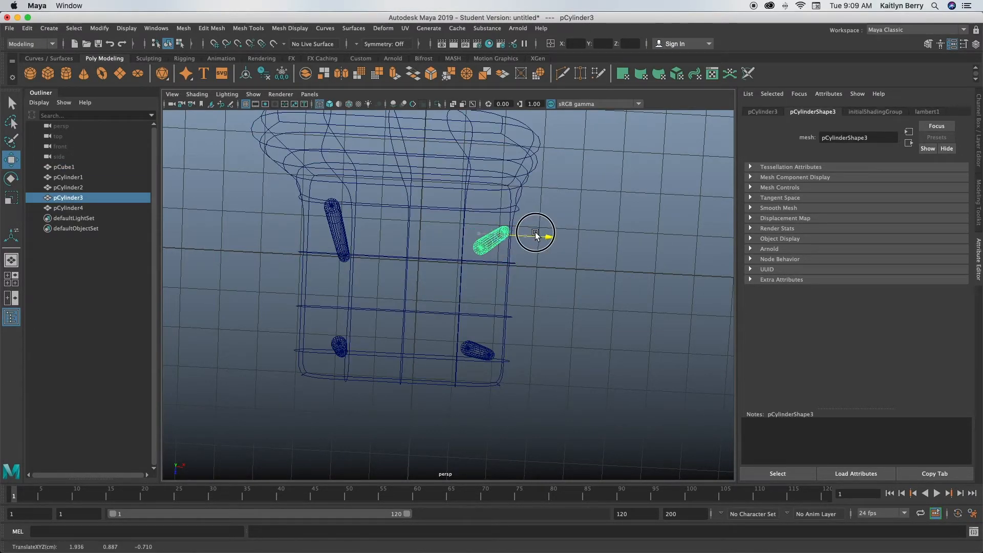
Rotate the other back leg, pCylinder4, to about 8.8, -30.2, -17.2 degrees to redirect its slant.
click(339, 233)
alt+drag(353, 287, 372, 230)
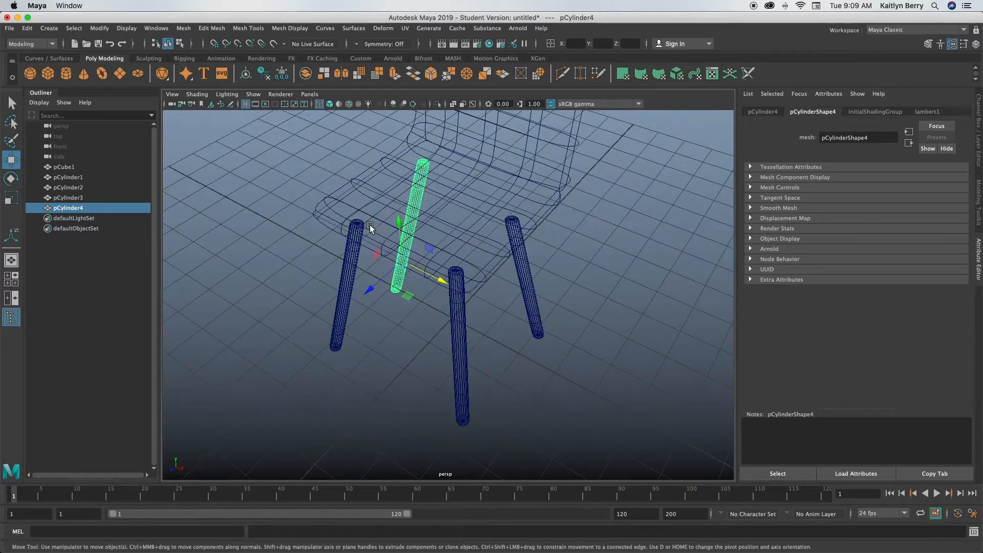
key(e)
drag(412, 281, 340, 269)
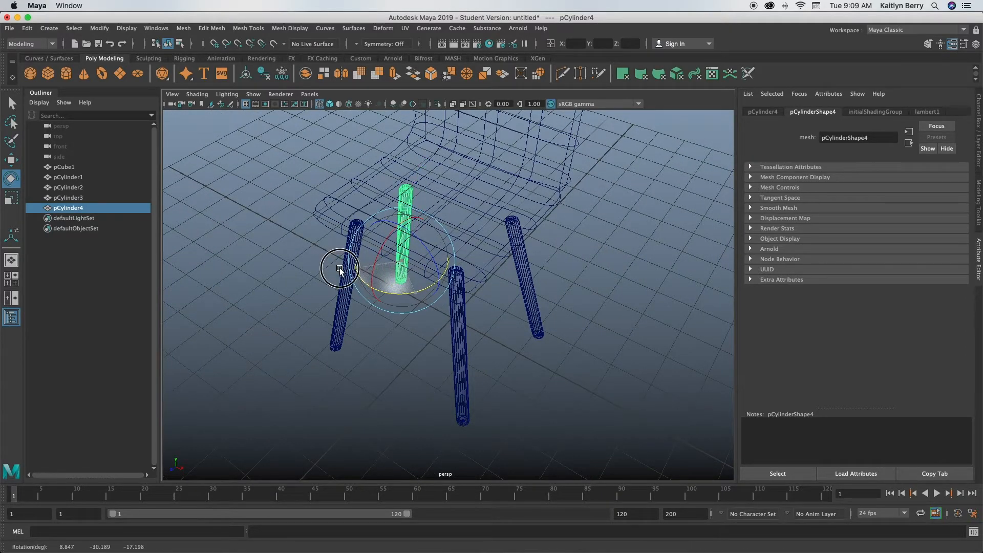
Move back leg pCylinder4 outward to about -1.787, 0.887, -0.703 to align with the opposite back leg.
alt+drag(246, 230, 420, 261)
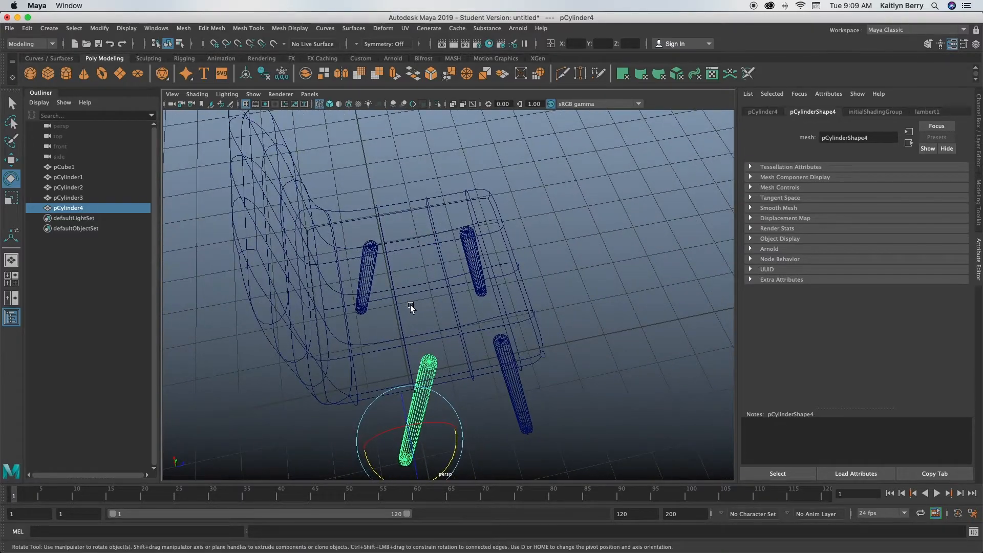
key(w)
drag(454, 436, 415, 427)
alt+drag(567, 380, 582, 301)
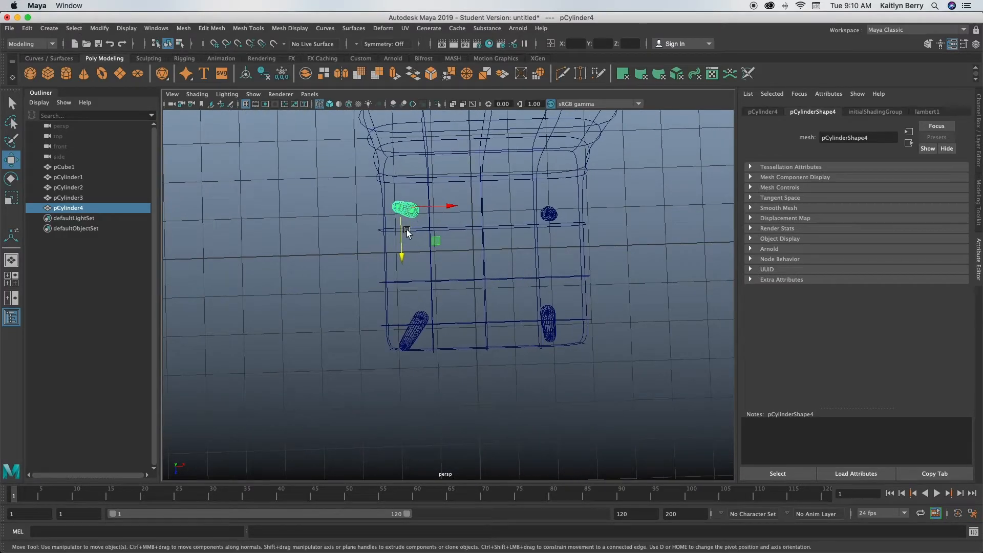
drag(407, 231, 404, 251)
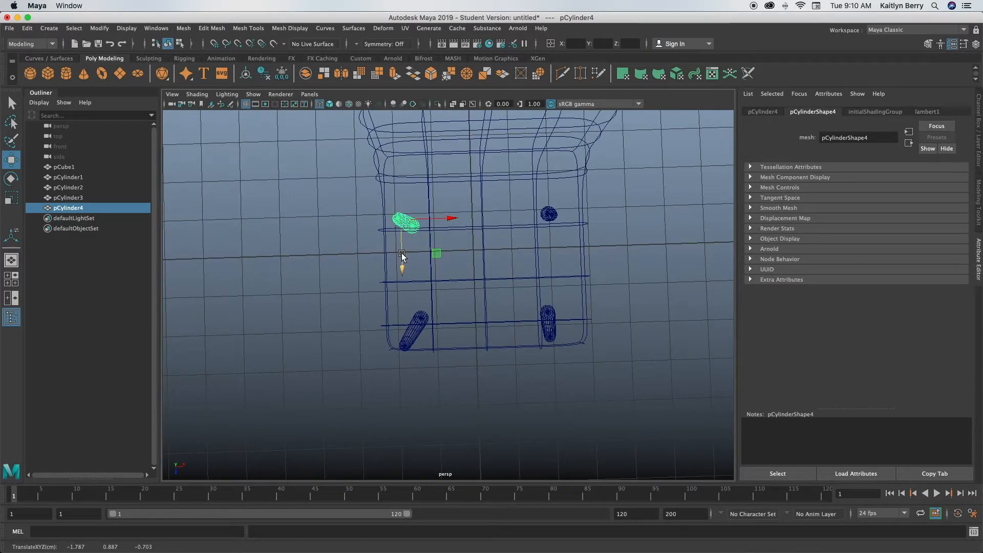
Clear the selection and switch the viewport from wireframe to shaded display with the chair seen from the side.
alt+drag(506, 284, 501, 241)
click(593, 285)
alt+drag(593, 285, 518, 319)
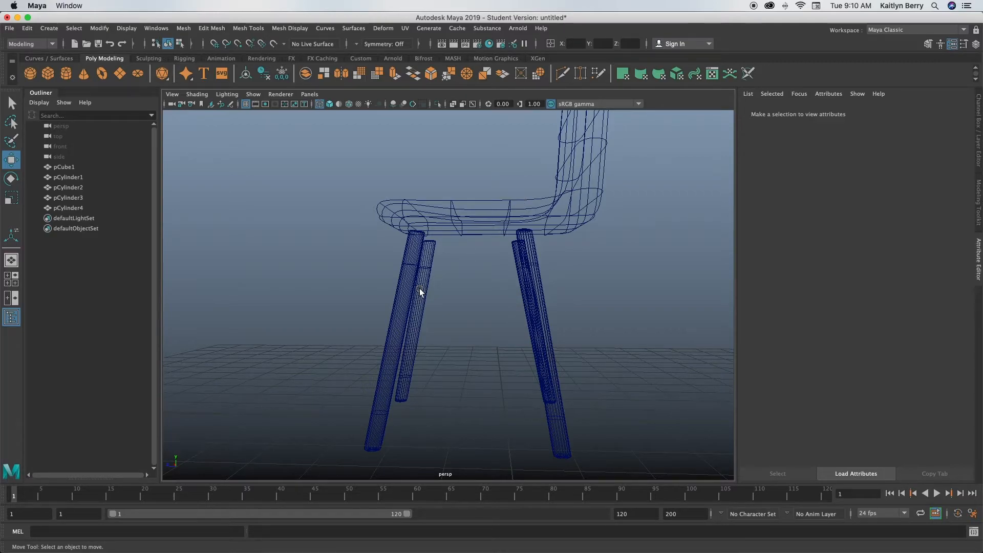
click(330, 104)
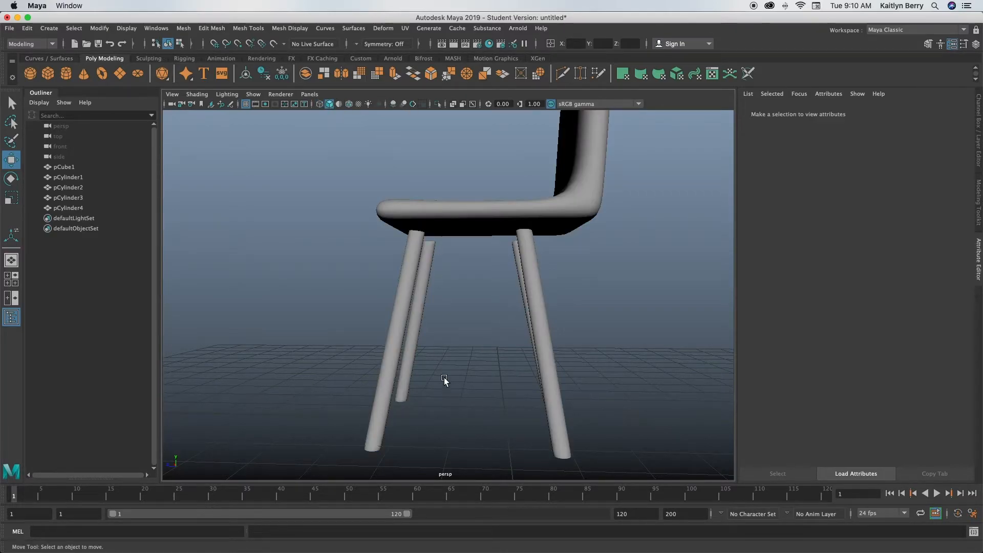
Combine the four leg cylinders, pCylinder1 to pCylinder4, into a single mesh and clear the selection.
click(420, 303)
shift+click(404, 287)
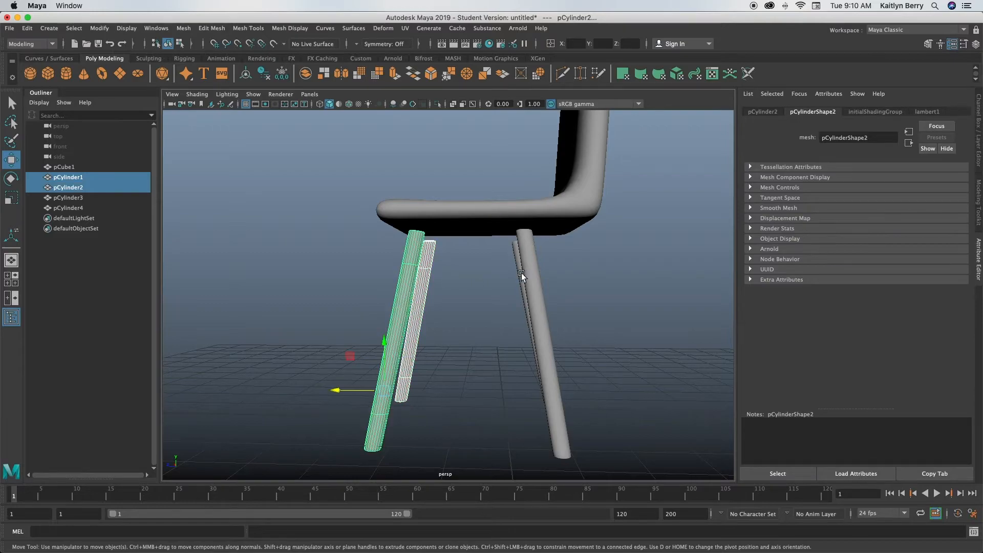
shift+click(520, 266)
shift+click(533, 266)
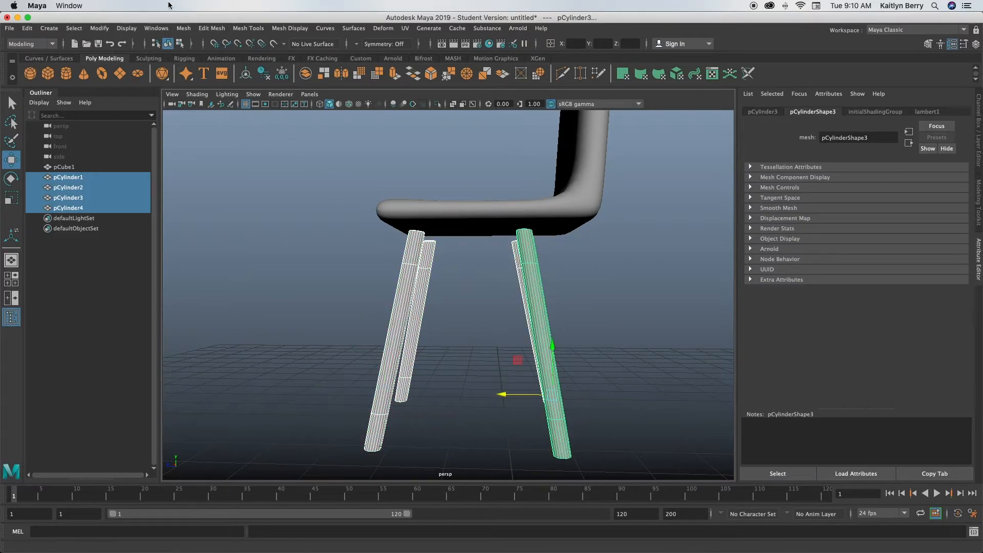
click(163, 30)
mouse_move(183, 29)
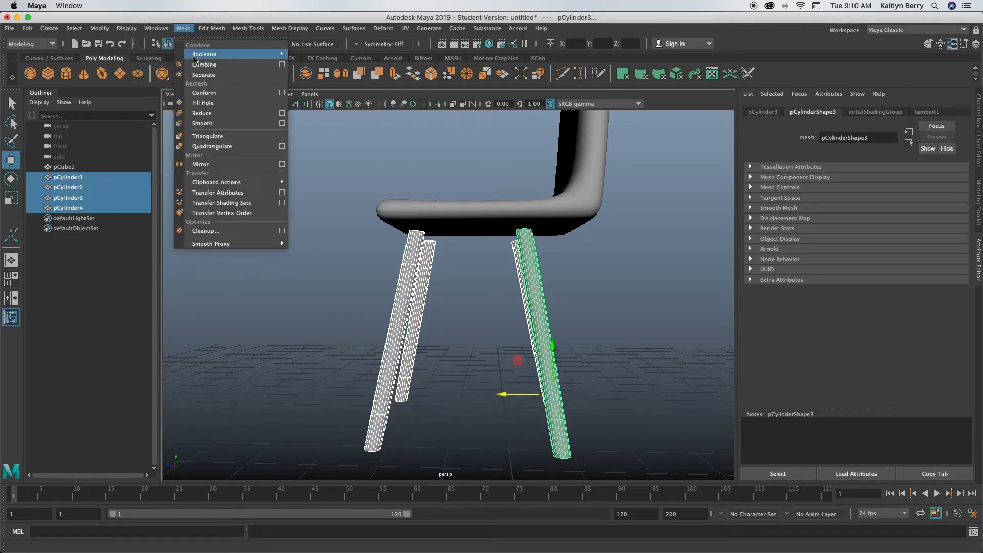
click(202, 64)
click(294, 327)
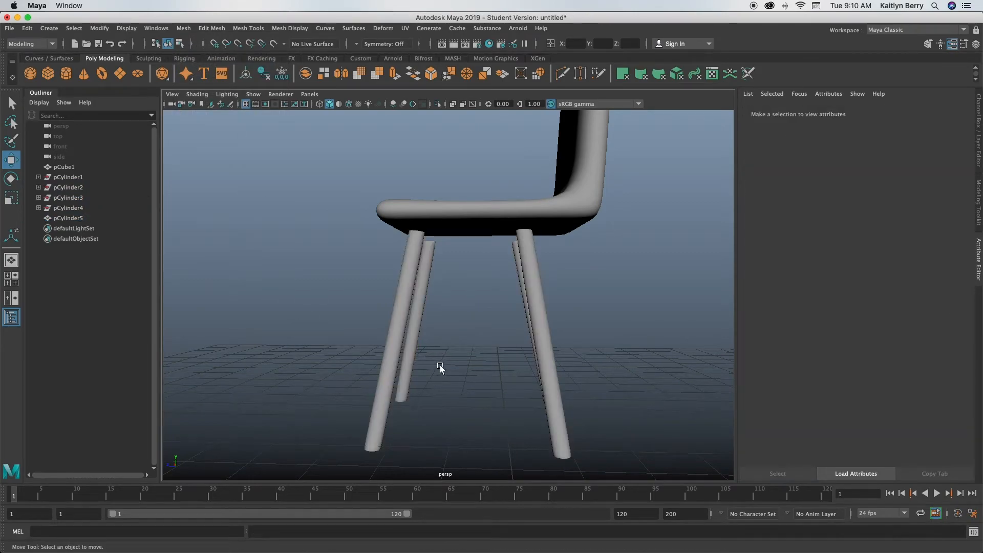
Examine the chair shell pCube1 in vertex and edge modes, with its smooth preview off and on.
alt+drag(428, 366, 507, 230)
click(515, 204)
drag(500, 178, 492, 193)
alt+drag(605, 281, 496, 287)
drag(452, 231, 571, 354)
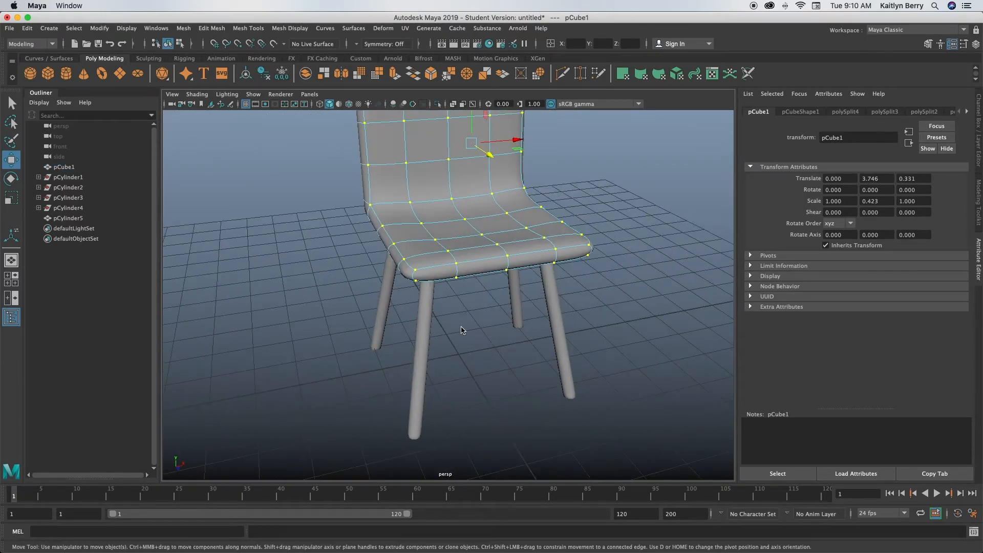
alt+drag(463, 329, 456, 281)
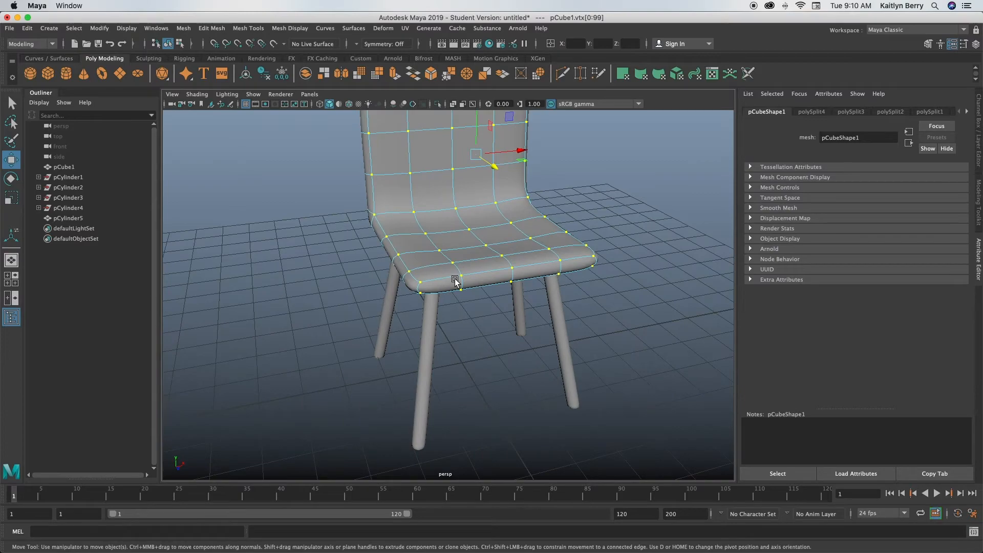
alt+middle_drag(472, 231, 493, 334)
right_drag(491, 313, 491, 296)
right_drag(501, 237, 494, 234)
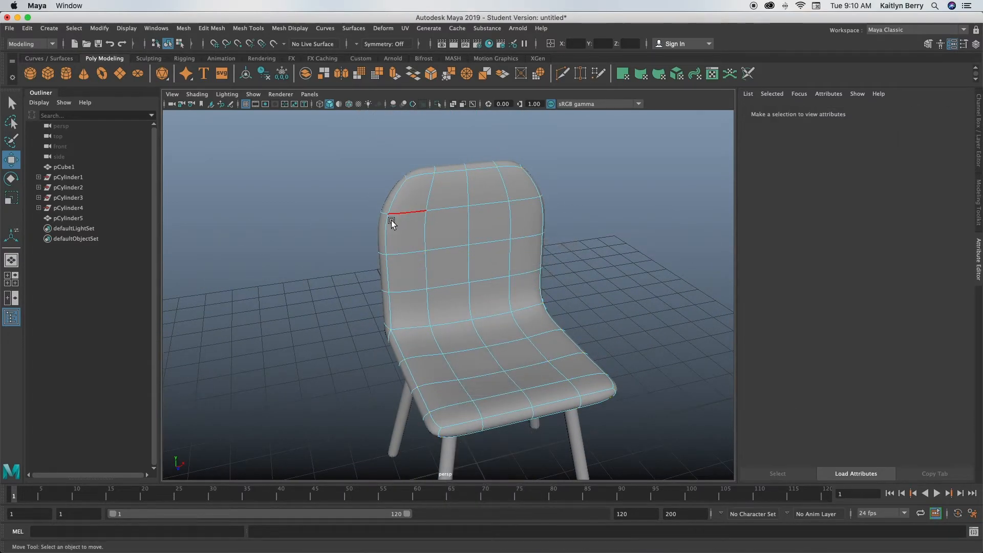
key(1)
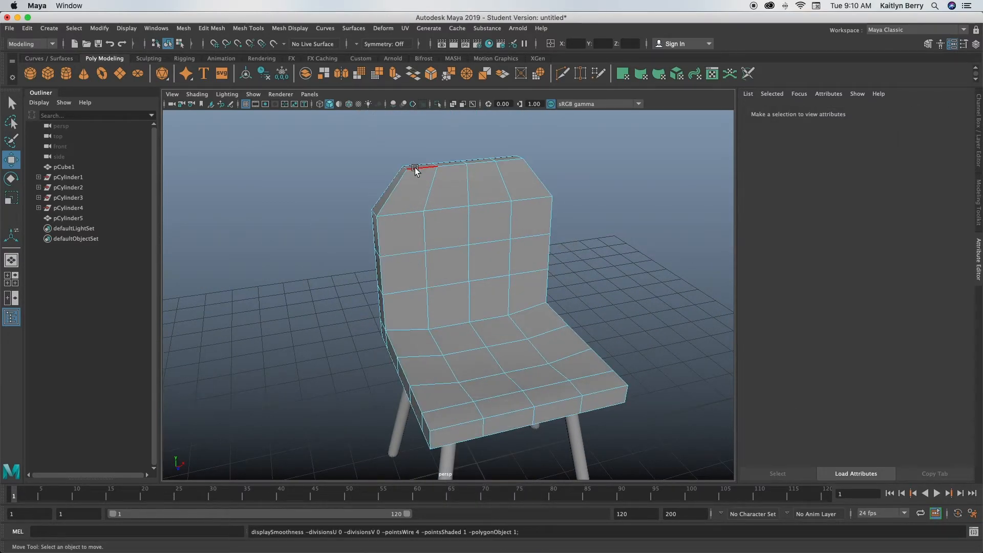
key(3)
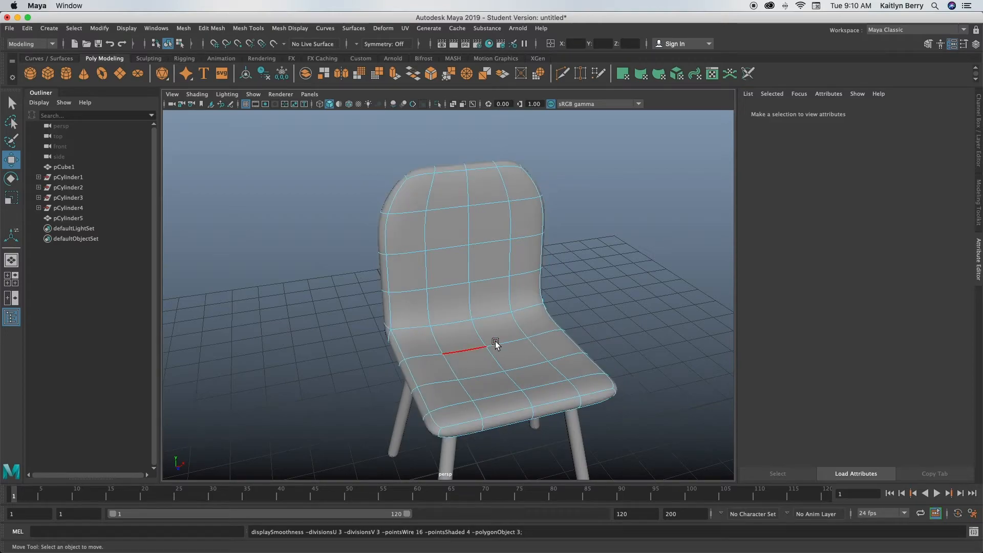
alt+drag(468, 377, 456, 352)
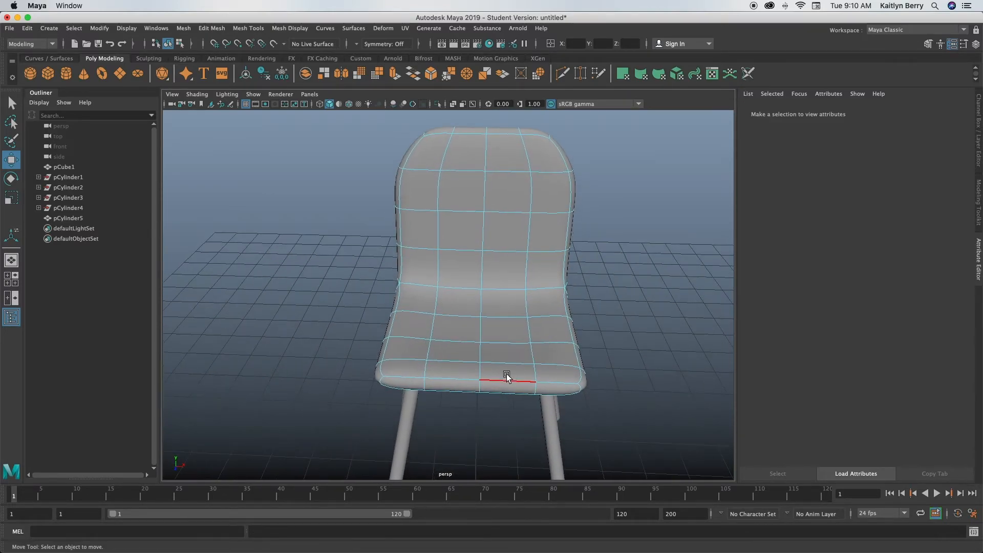
Try moving an edge at the front of the seat with the shell's smooth preview turned off.
key(1)
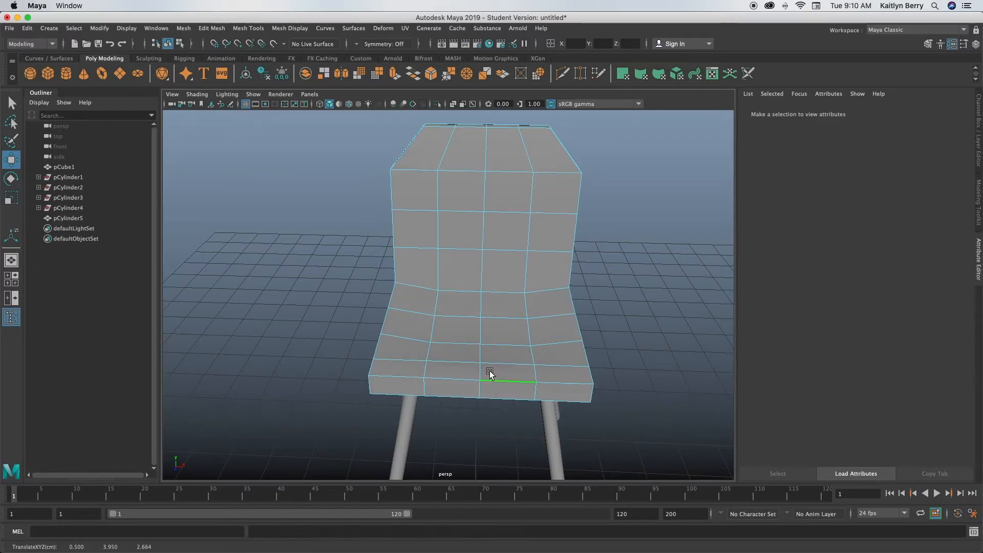
drag(490, 374, 487, 351)
key(ctrl+z)
Scale the seat's front vertices to about 1.078 along X, then restore the shell's smooth preview and object selection mode.
right_drag(486, 260, 536, 246)
alt+drag(588, 373, 563, 355)
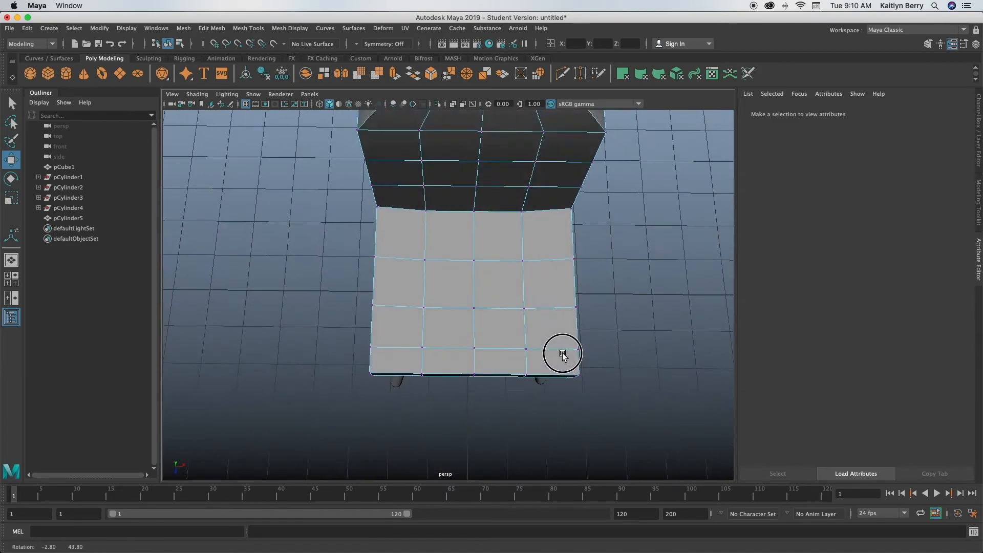
drag(263, 364, 467, 334)
key(r)
drag(475, 275, 473, 279)
mouse_move(502, 316)
mouse_down()
mouse_move(531, 311)
mouse_move(509, 313)
mouse_up()
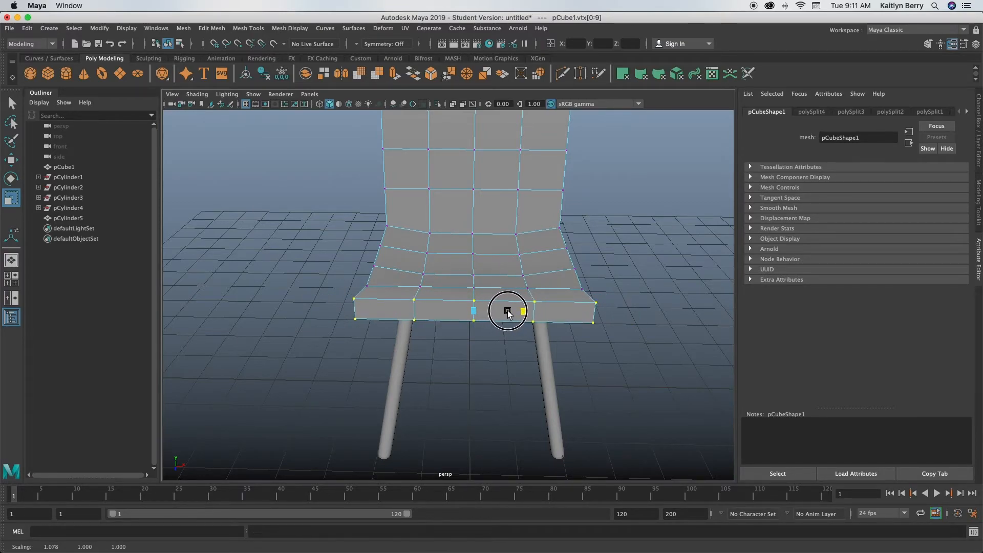
key(3)
click(449, 358)
alt+drag(449, 357, 524, 338)
right_drag(445, 260, 482, 249)
shift+click(450, 367)
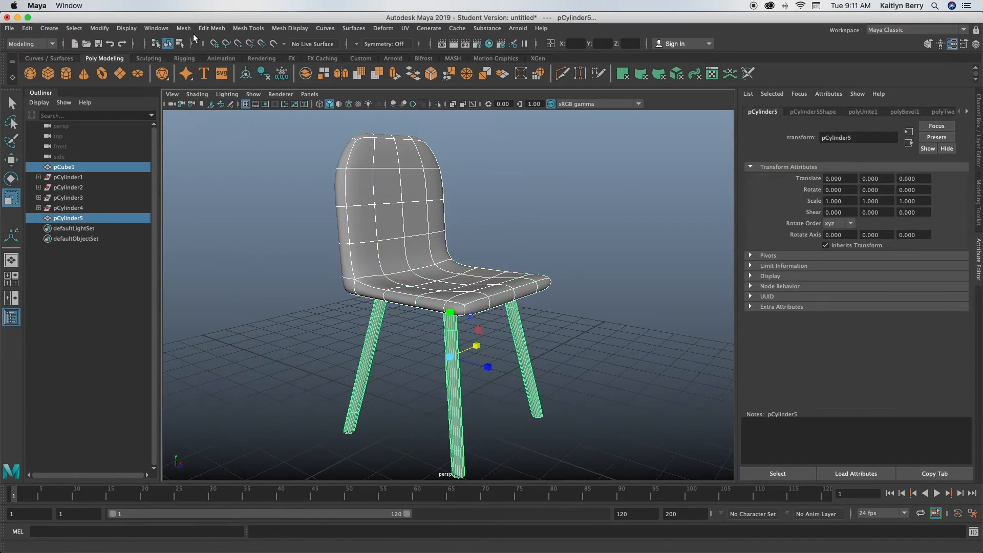
click(183, 28)
click(595, 145)
click(589, 177)
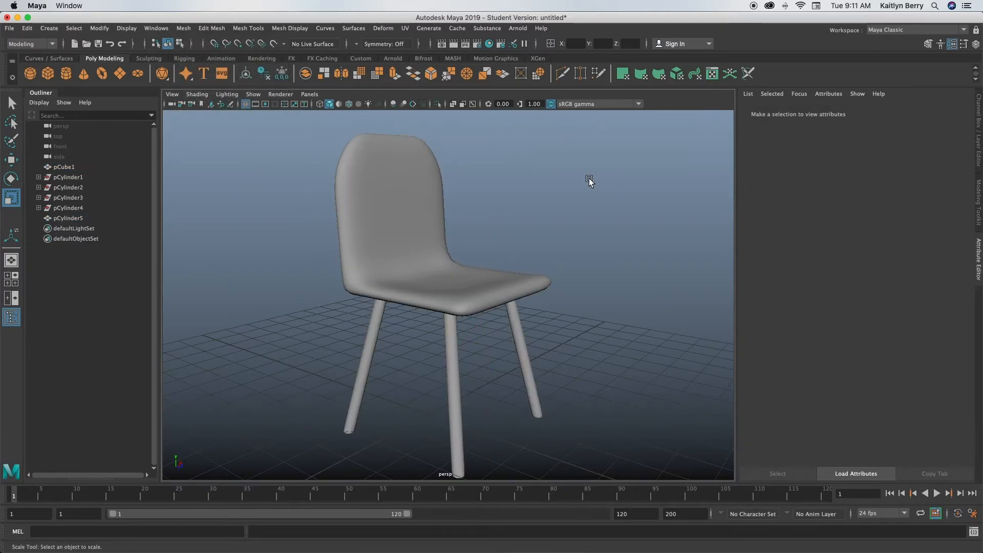